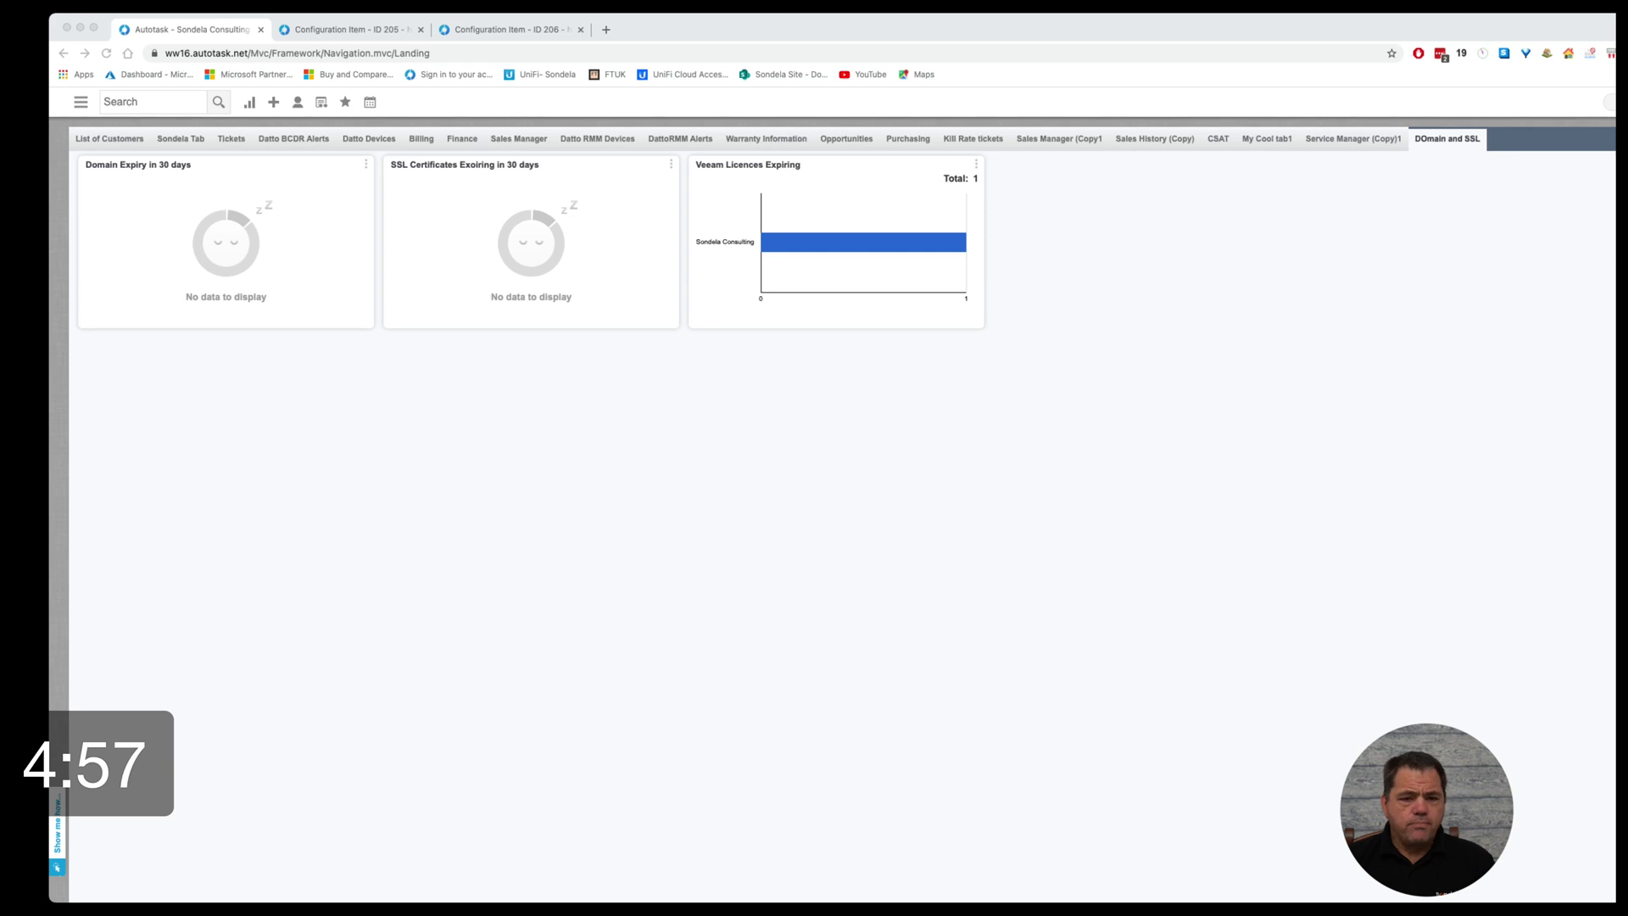
- Create a new Configuration Item from the + New menu and set its category to Domain
click(275, 104)
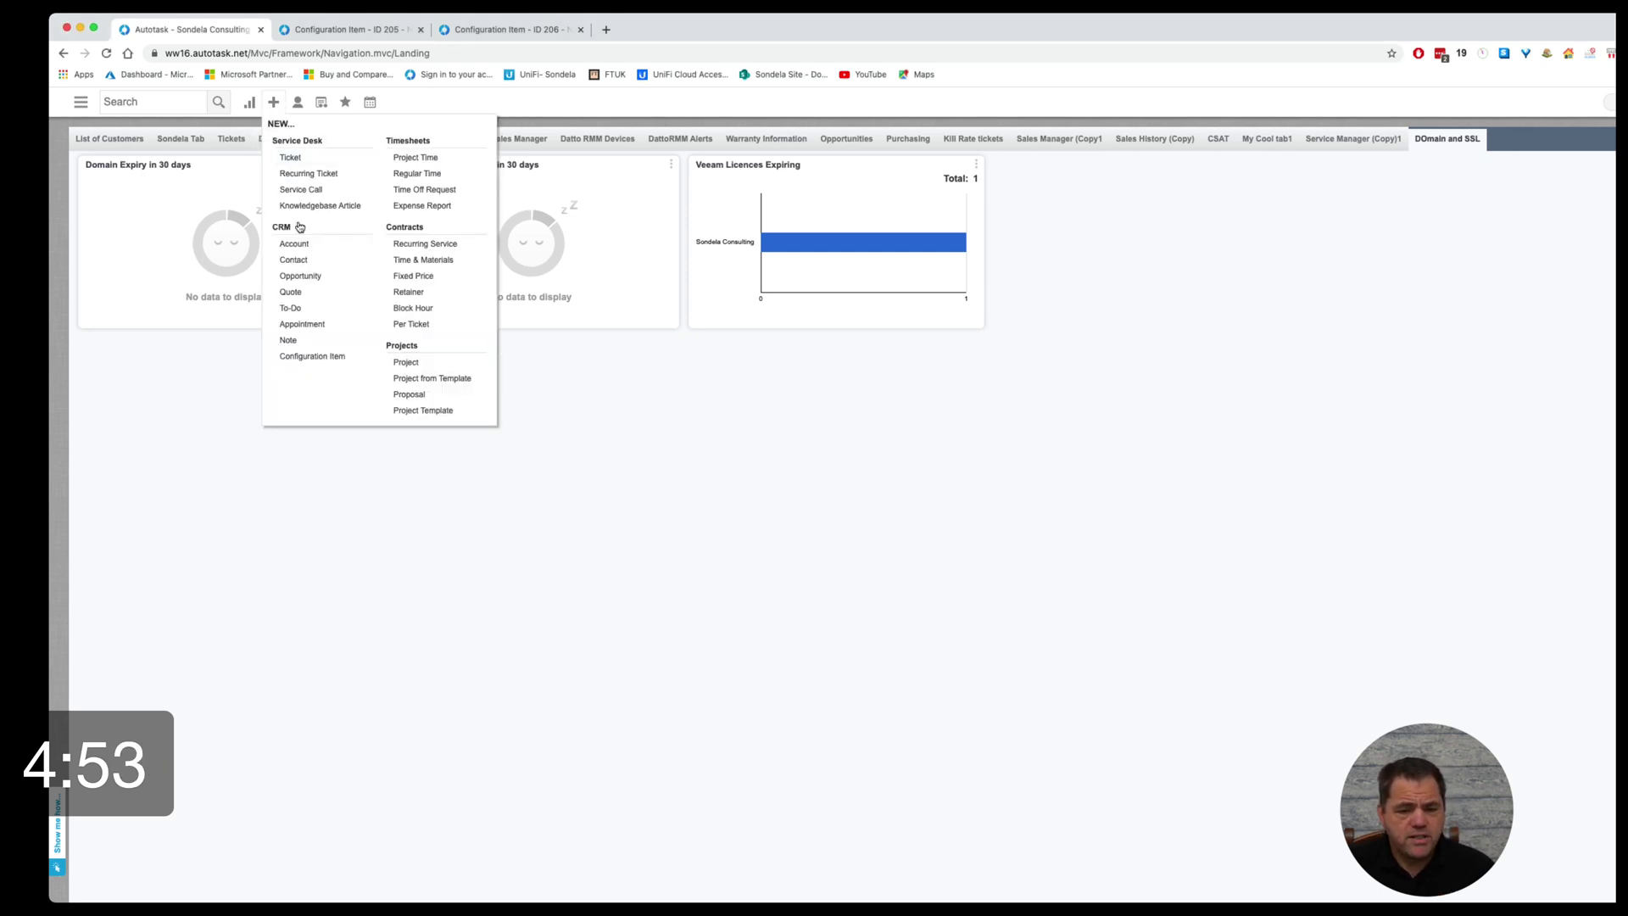
click(312, 357)
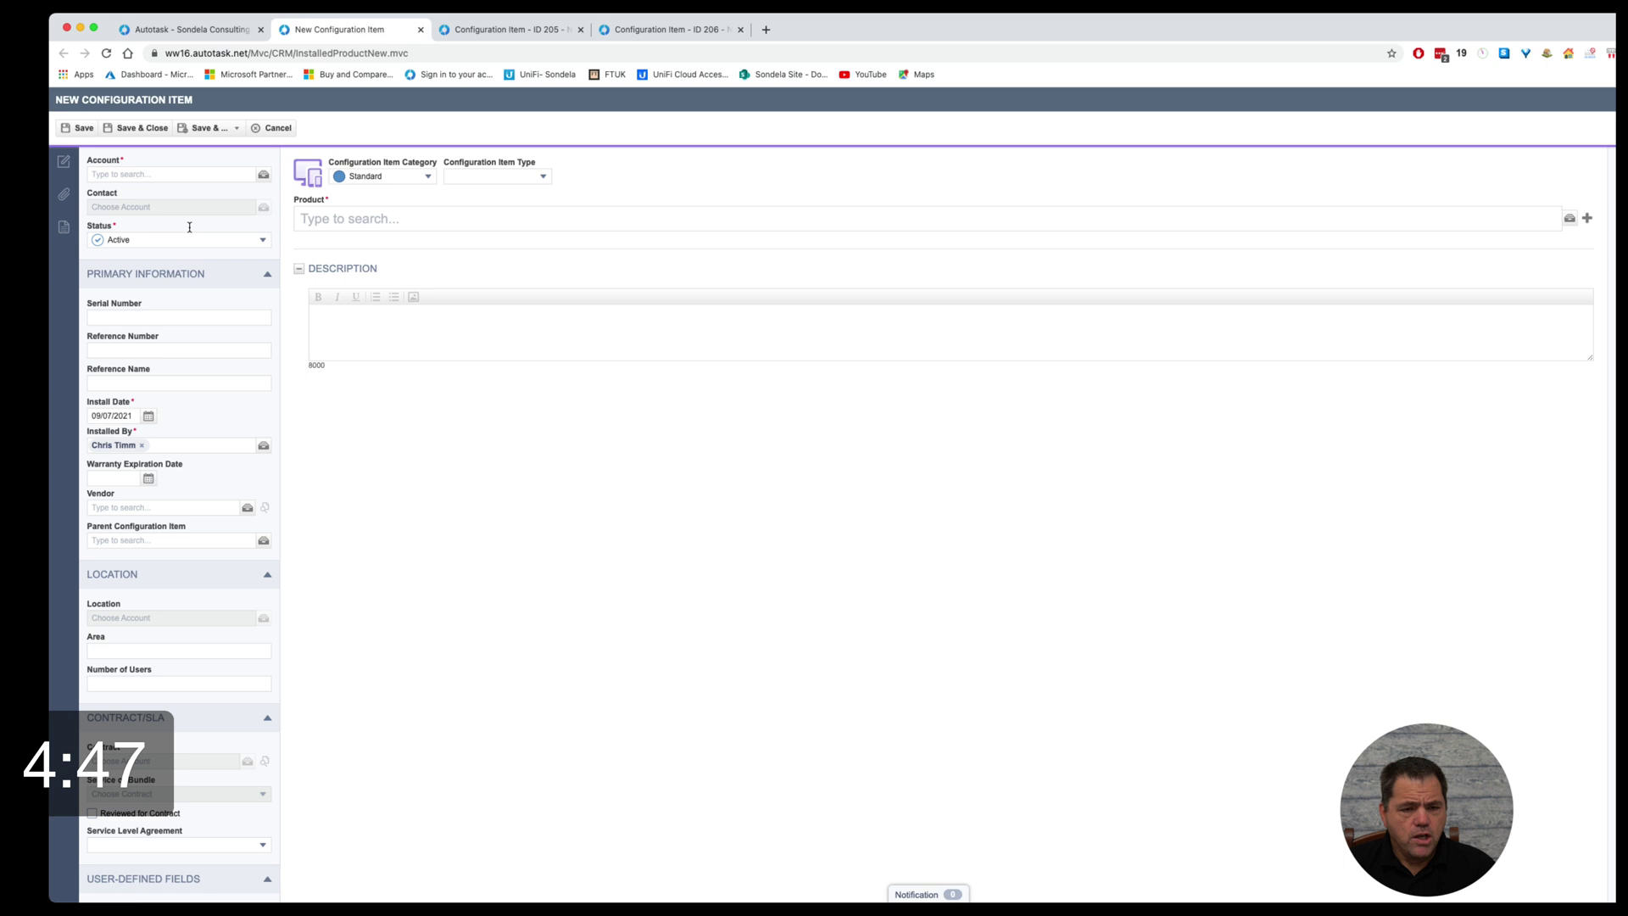
click(371, 176)
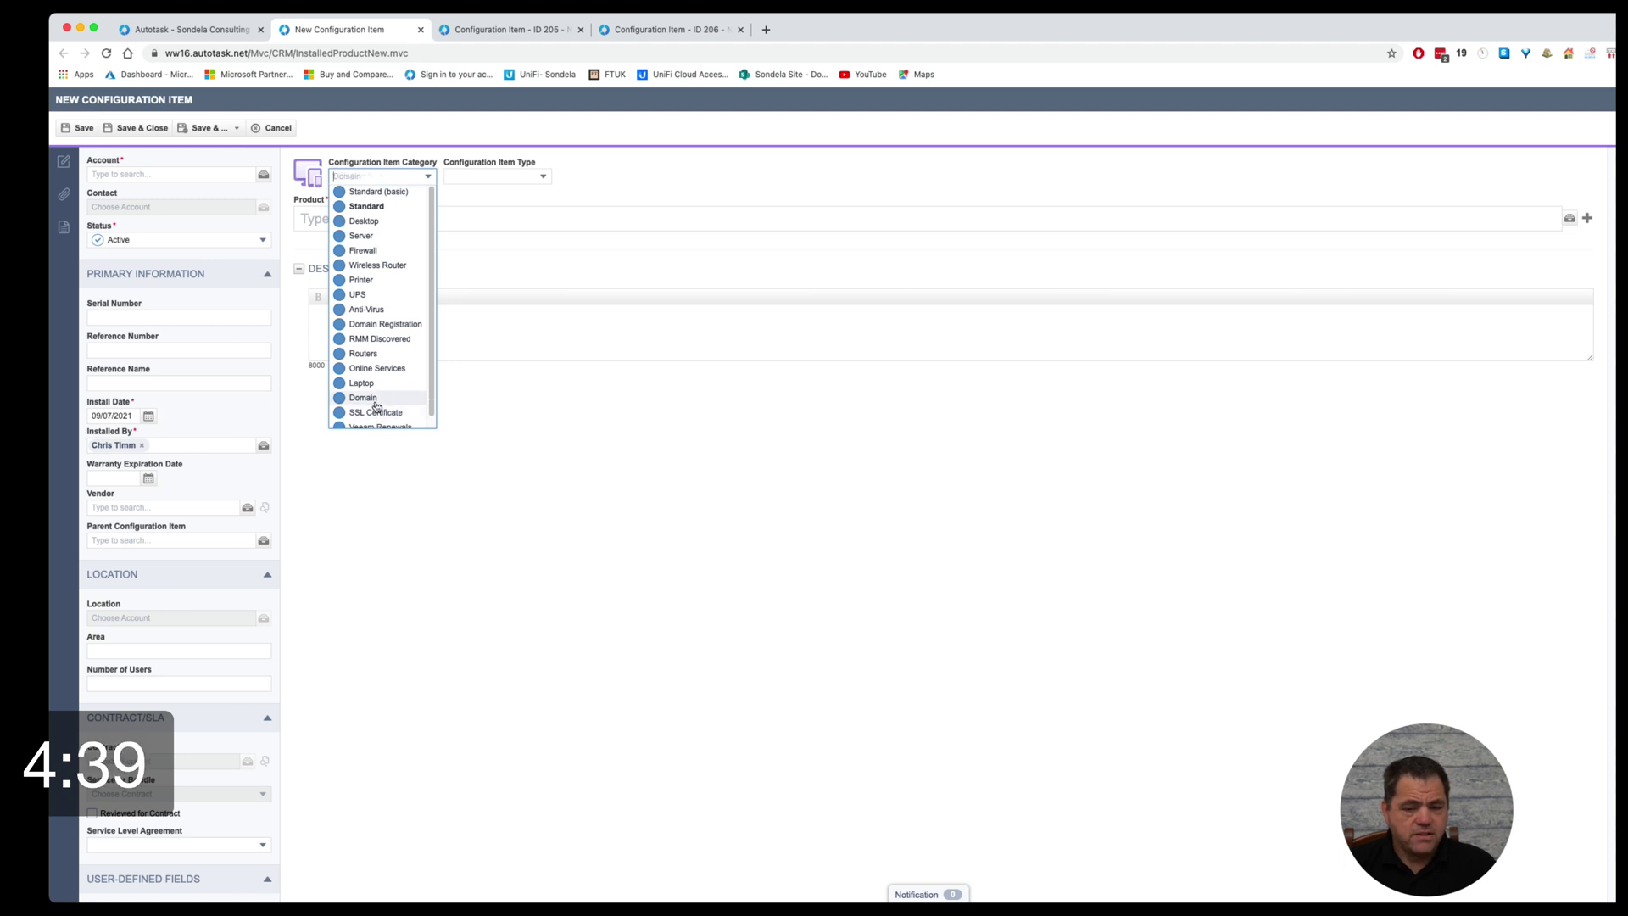
click(374, 399)
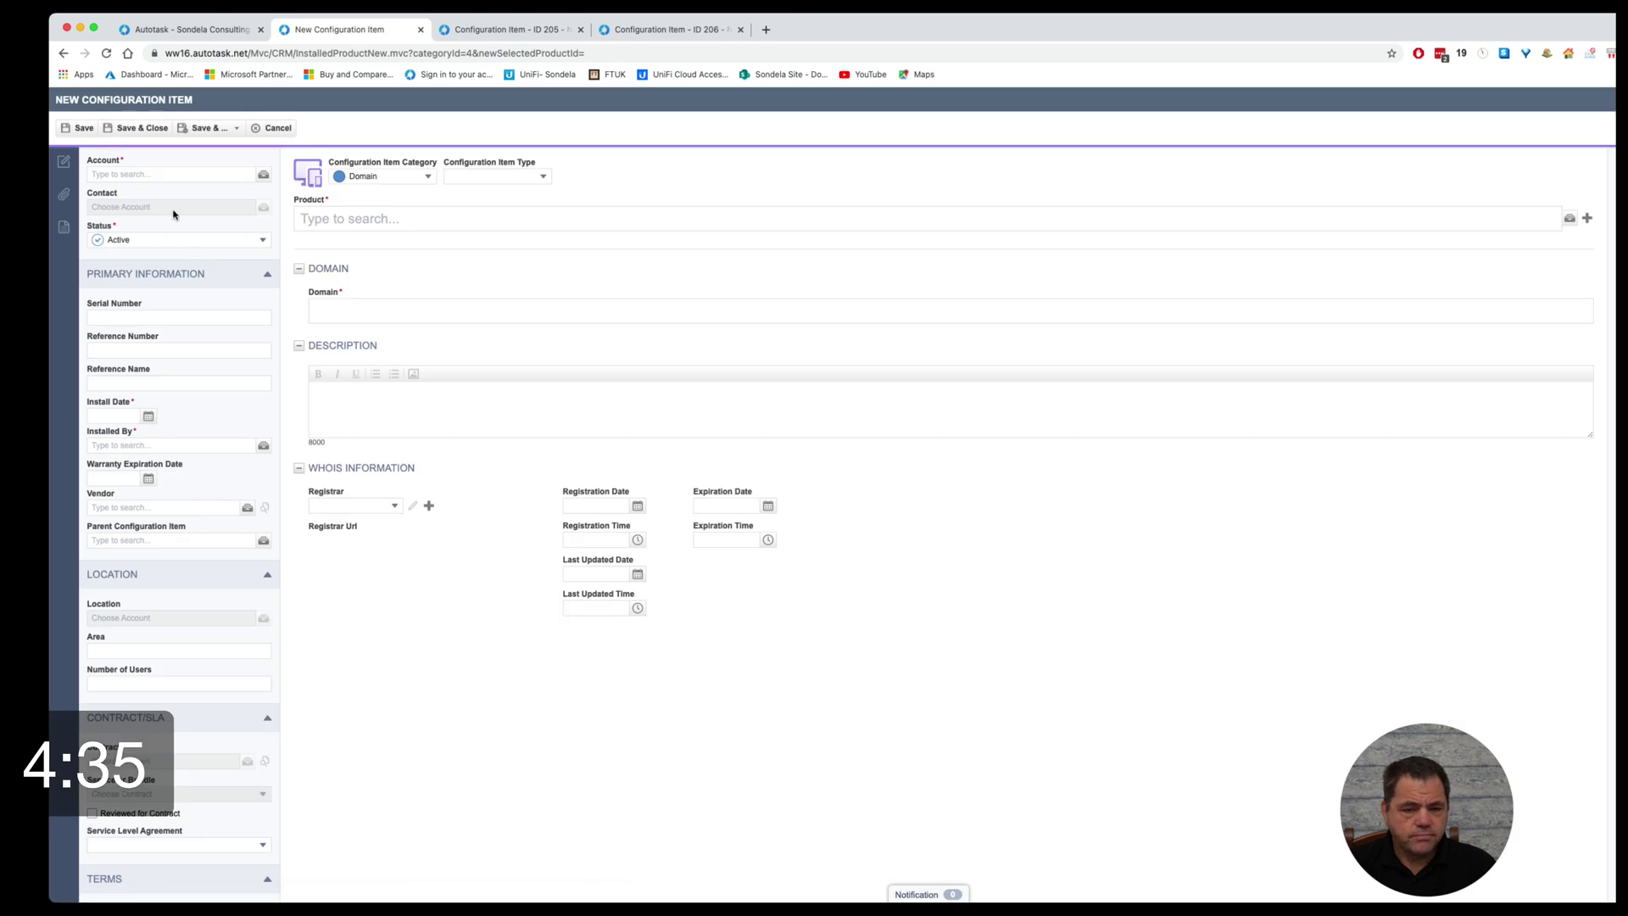
- Set the account to Sondela Consulting Limited and pick one of its contacts
click(148, 174)
text(s)
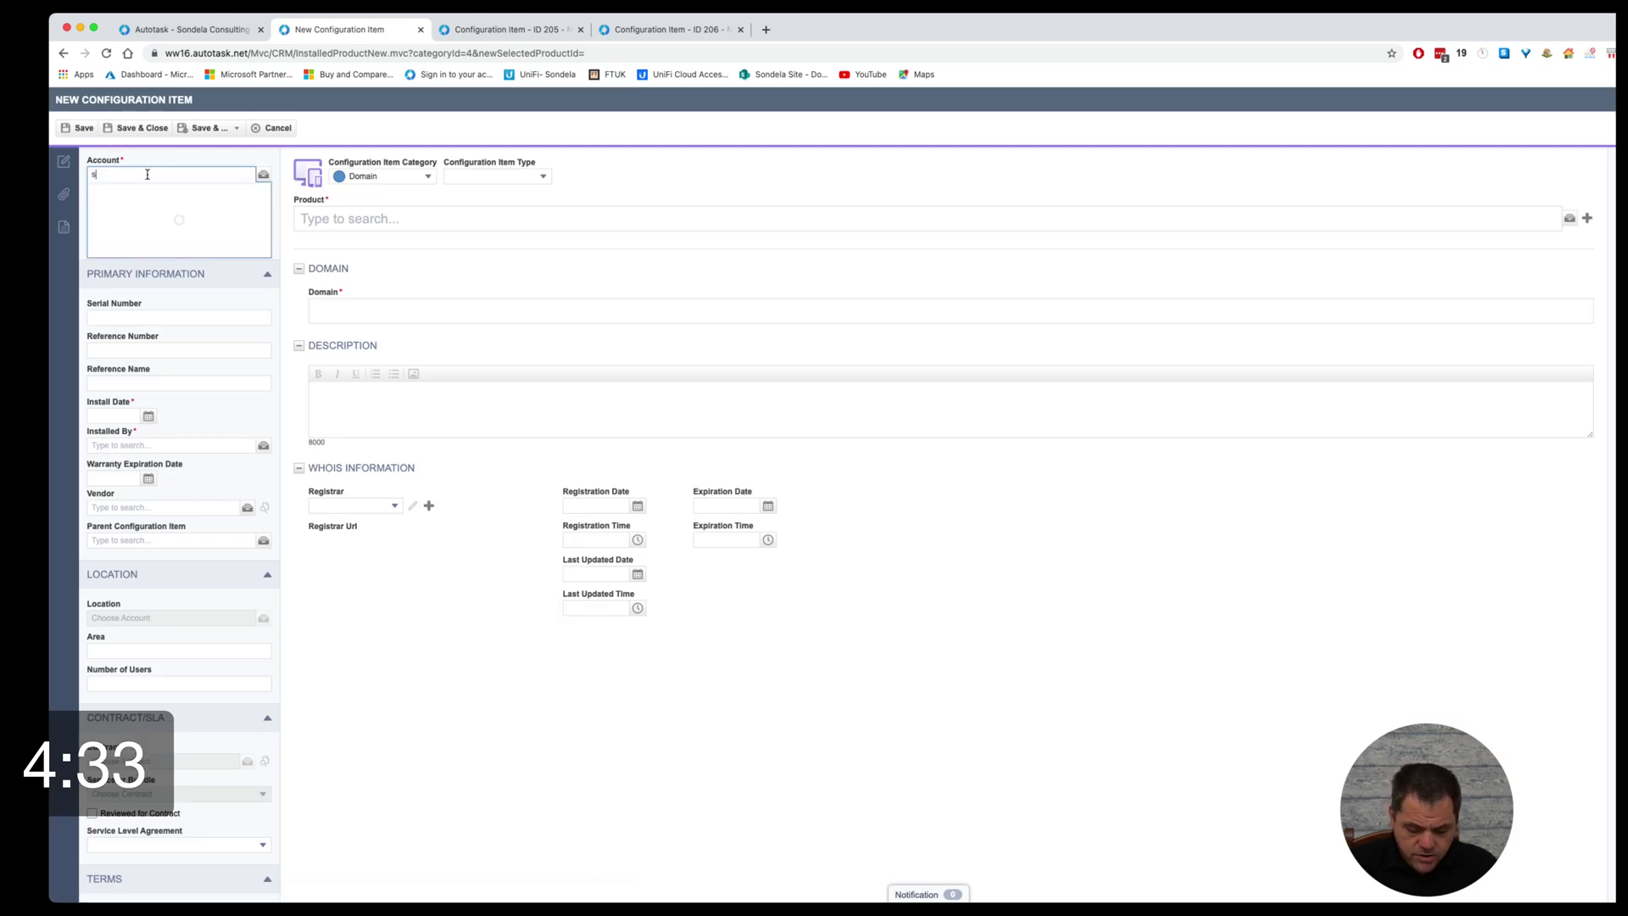
text(onde)
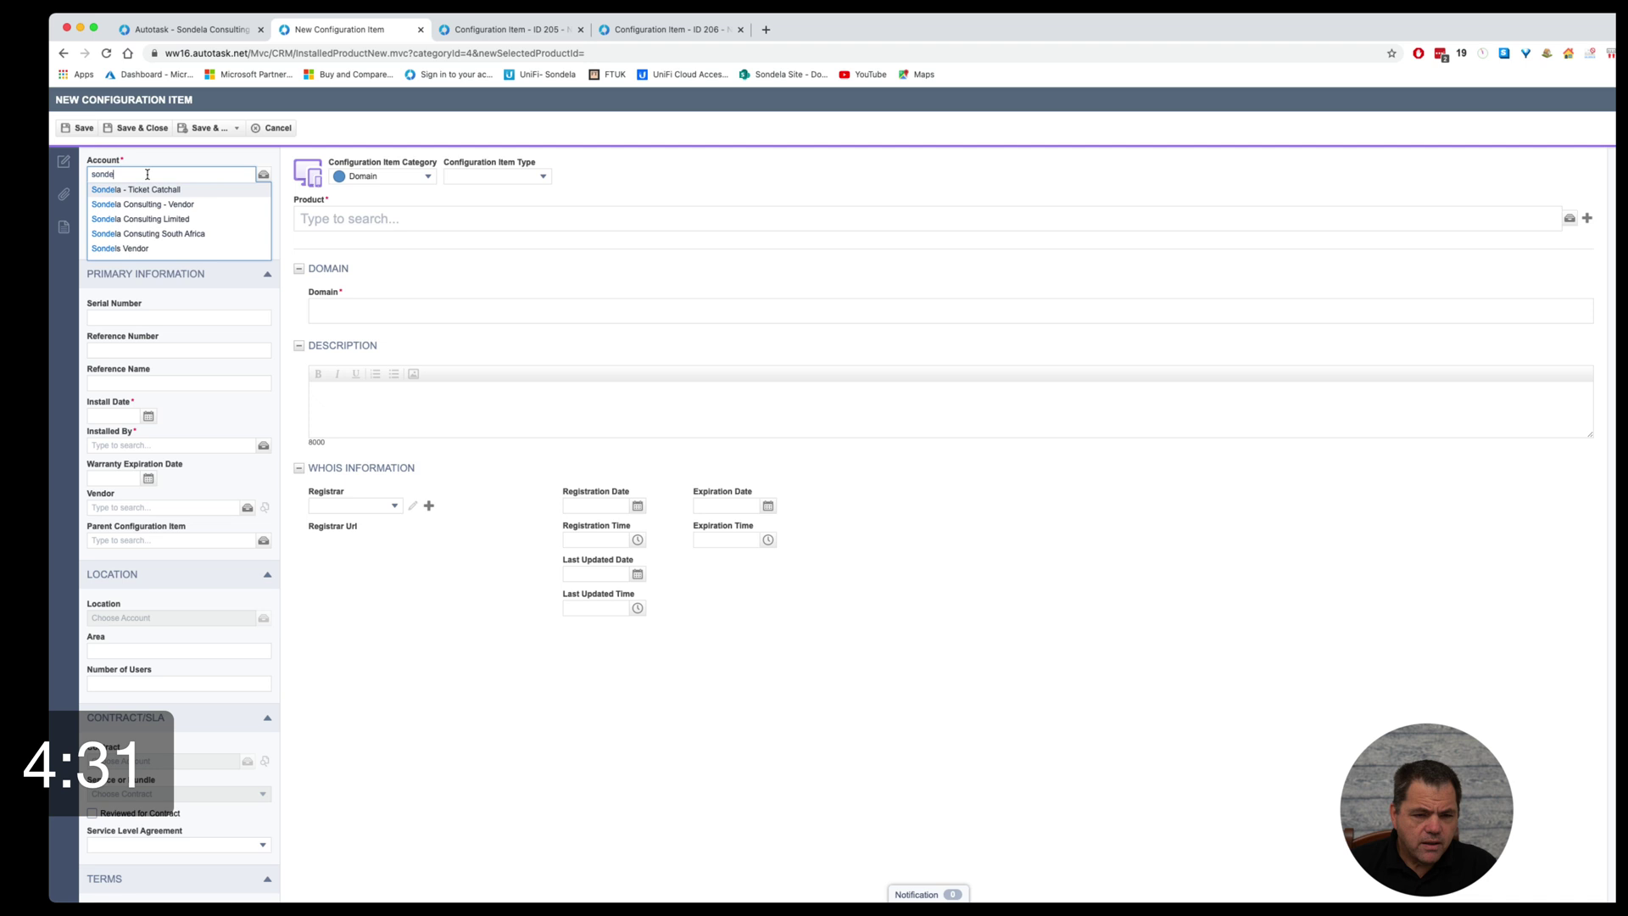
click(182, 218)
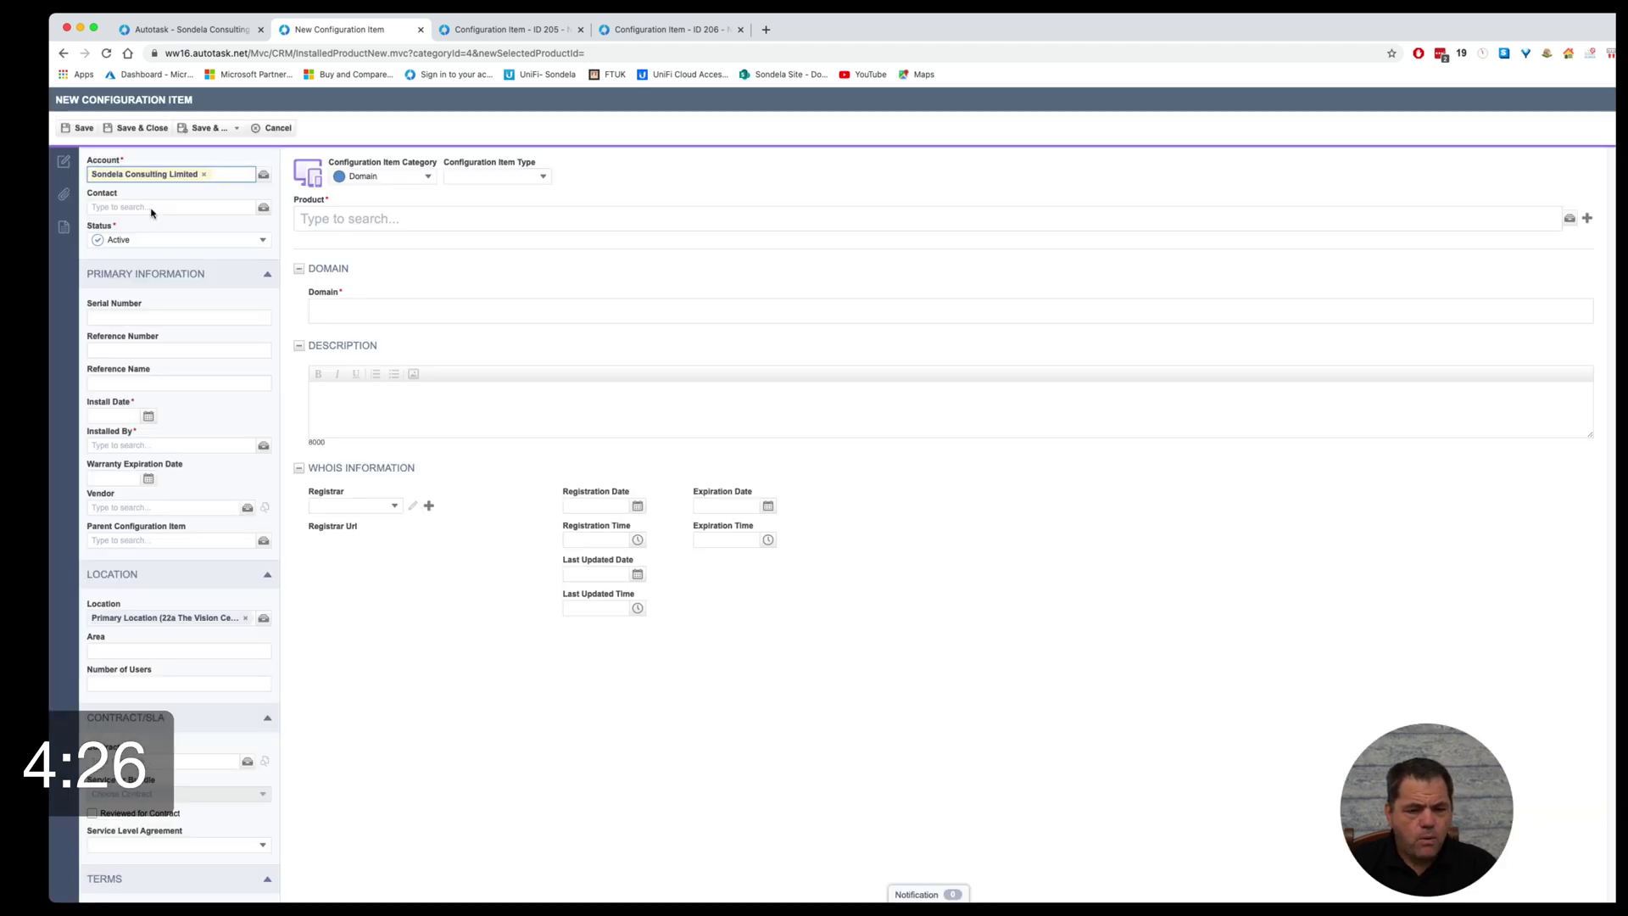
click(150, 210)
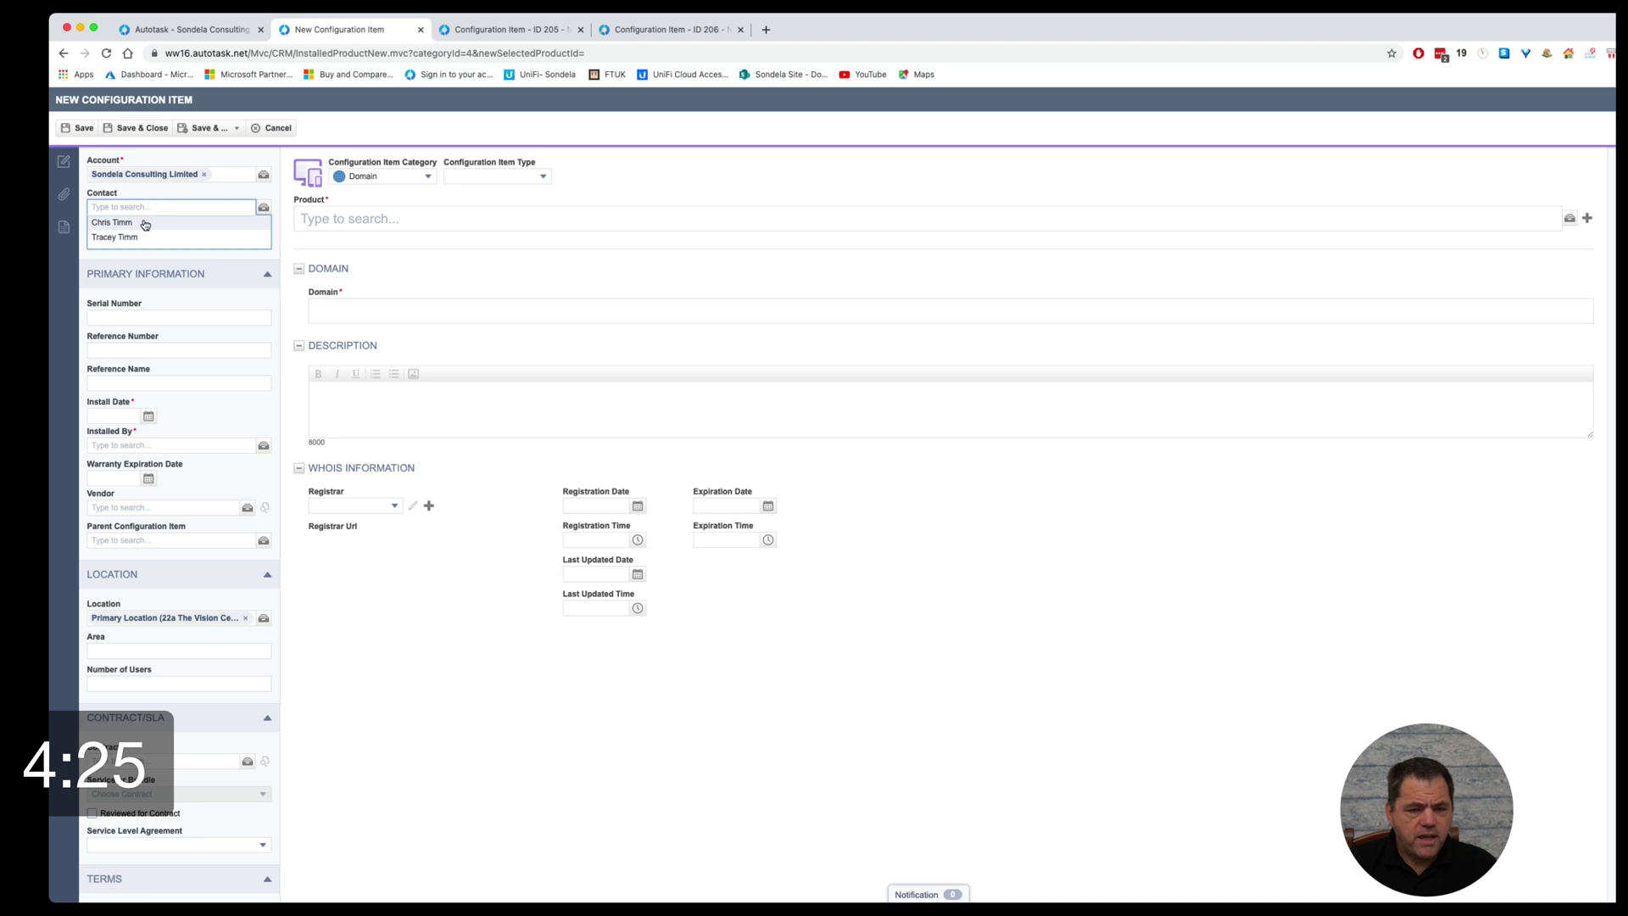
click(145, 223)
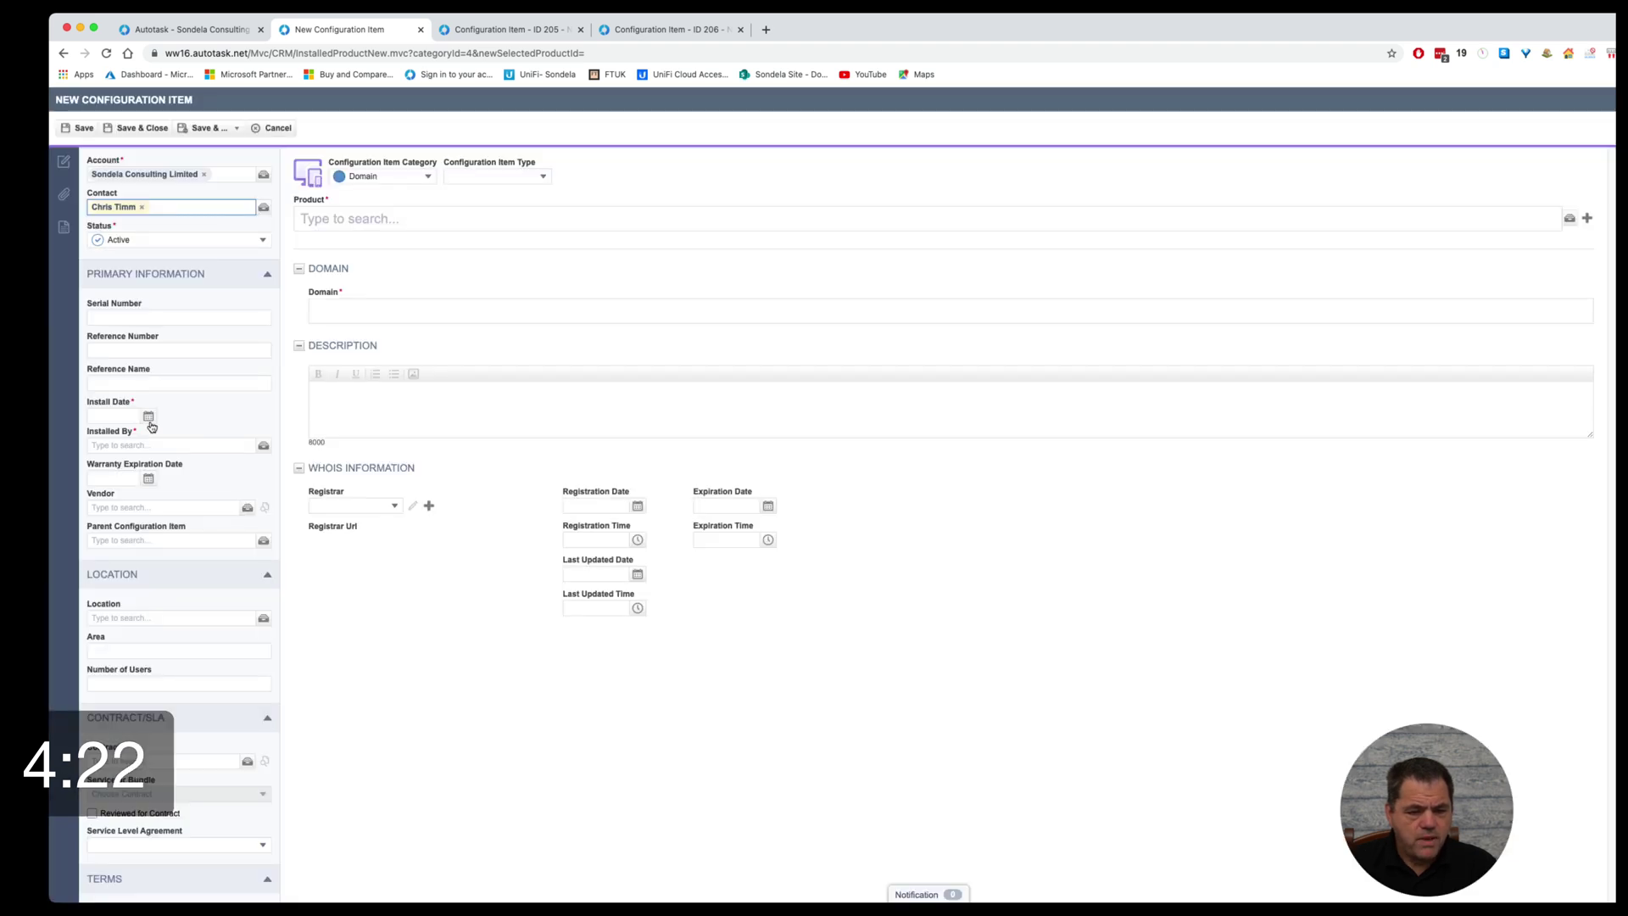
- Set install date 09/07/2021, choose the installing resource, and enter domain sondelaconsulting.com
click(149, 417)
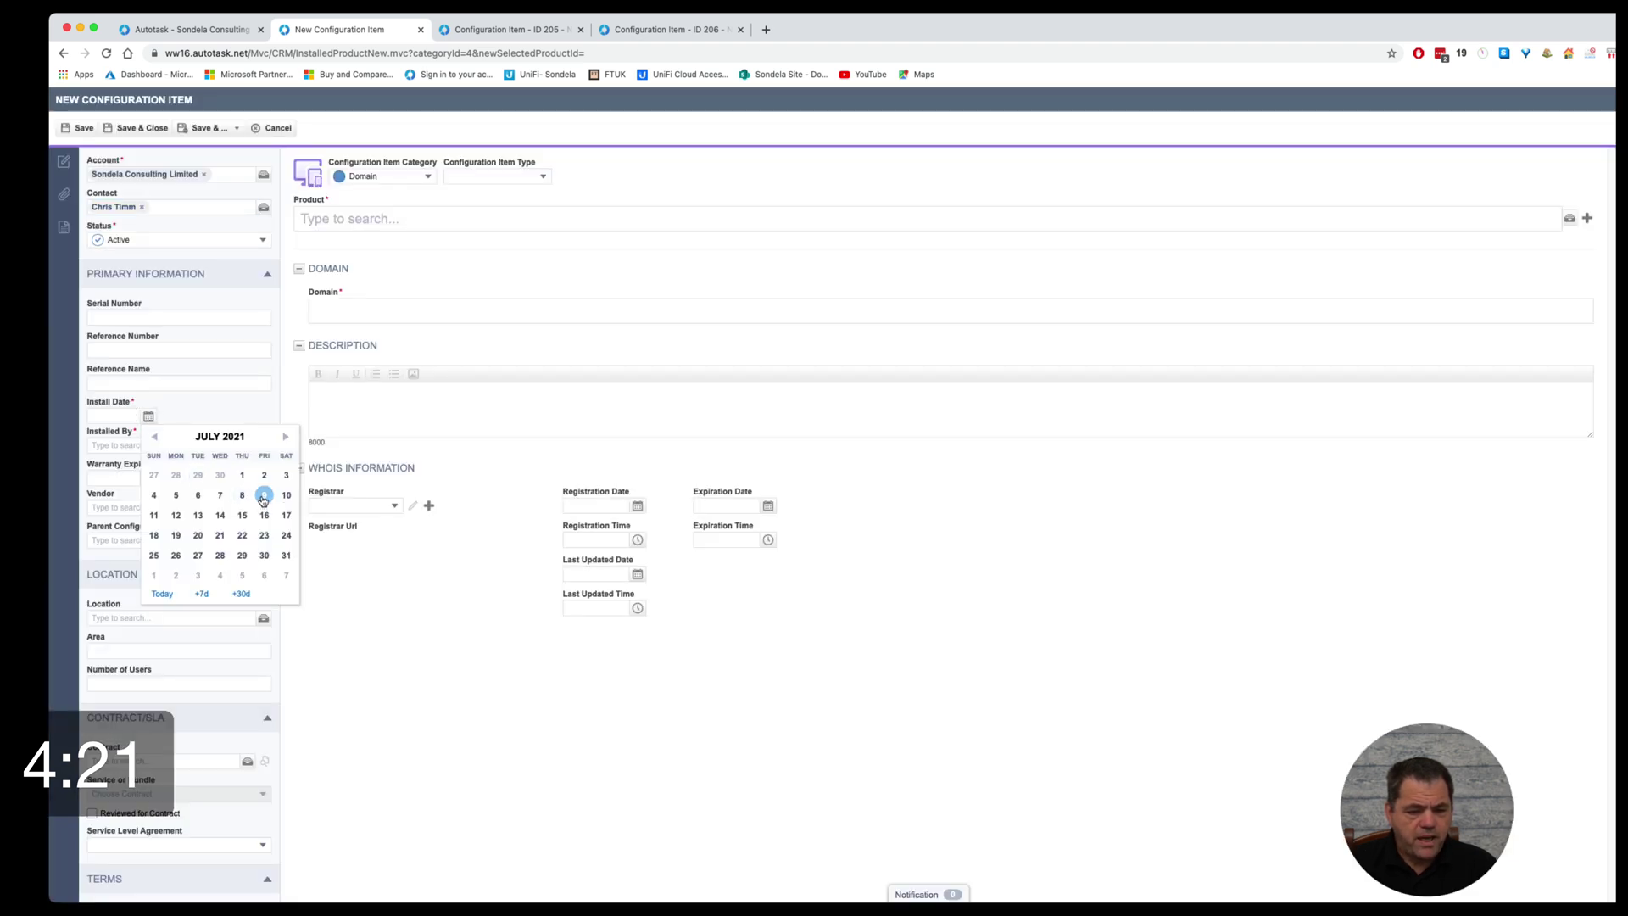
click(264, 498)
click(162, 446)
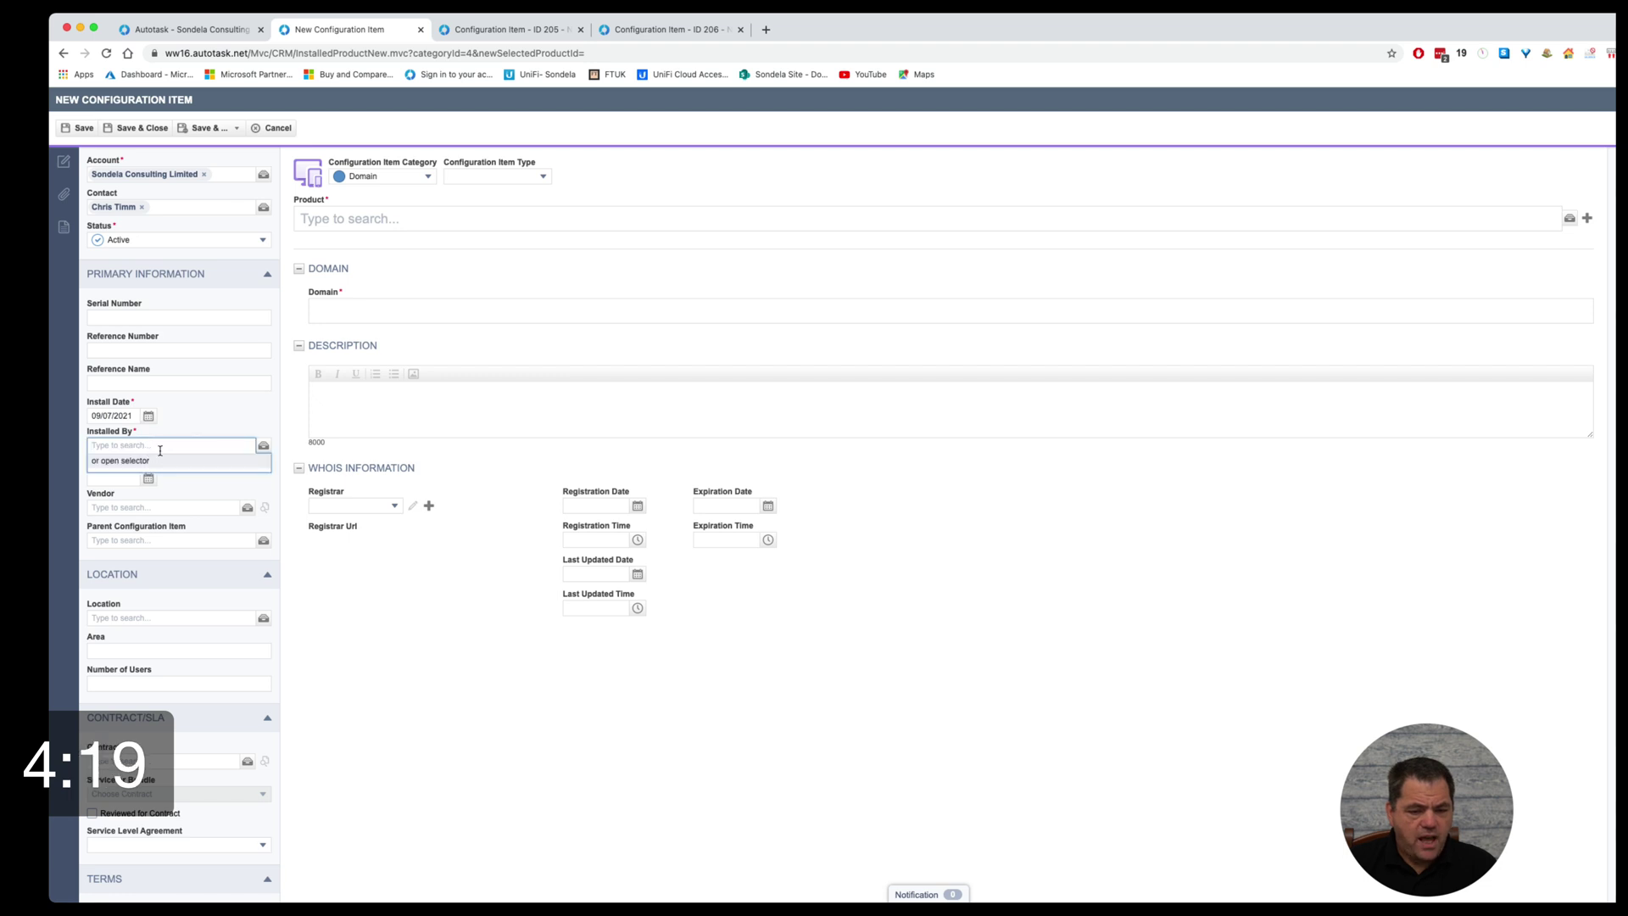
text(ch)
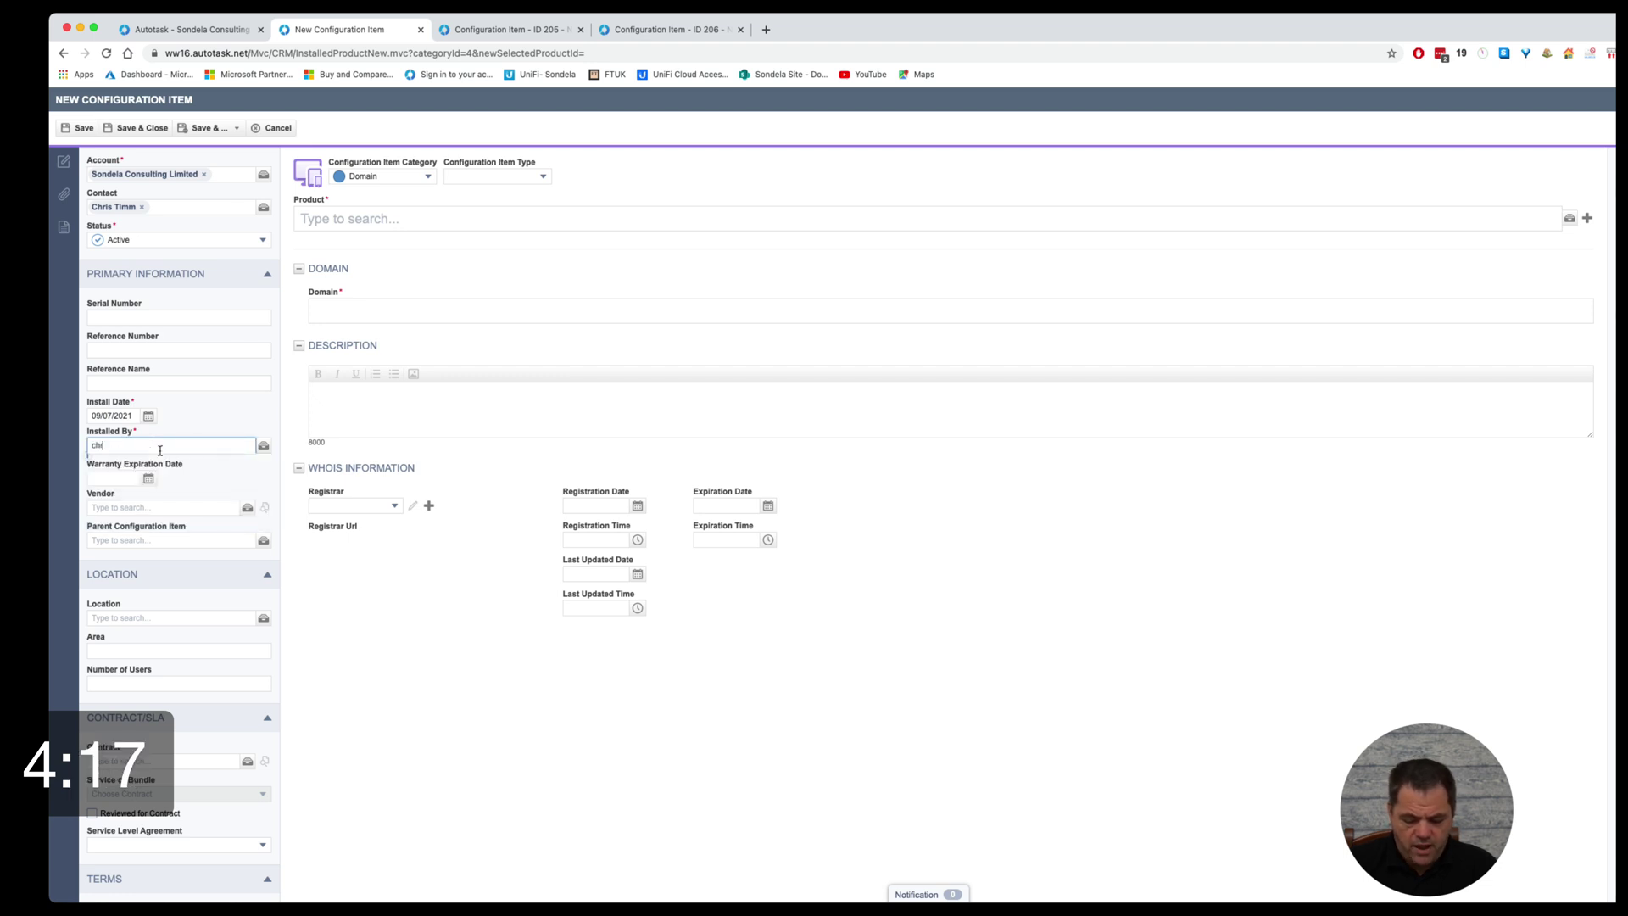
text(r)
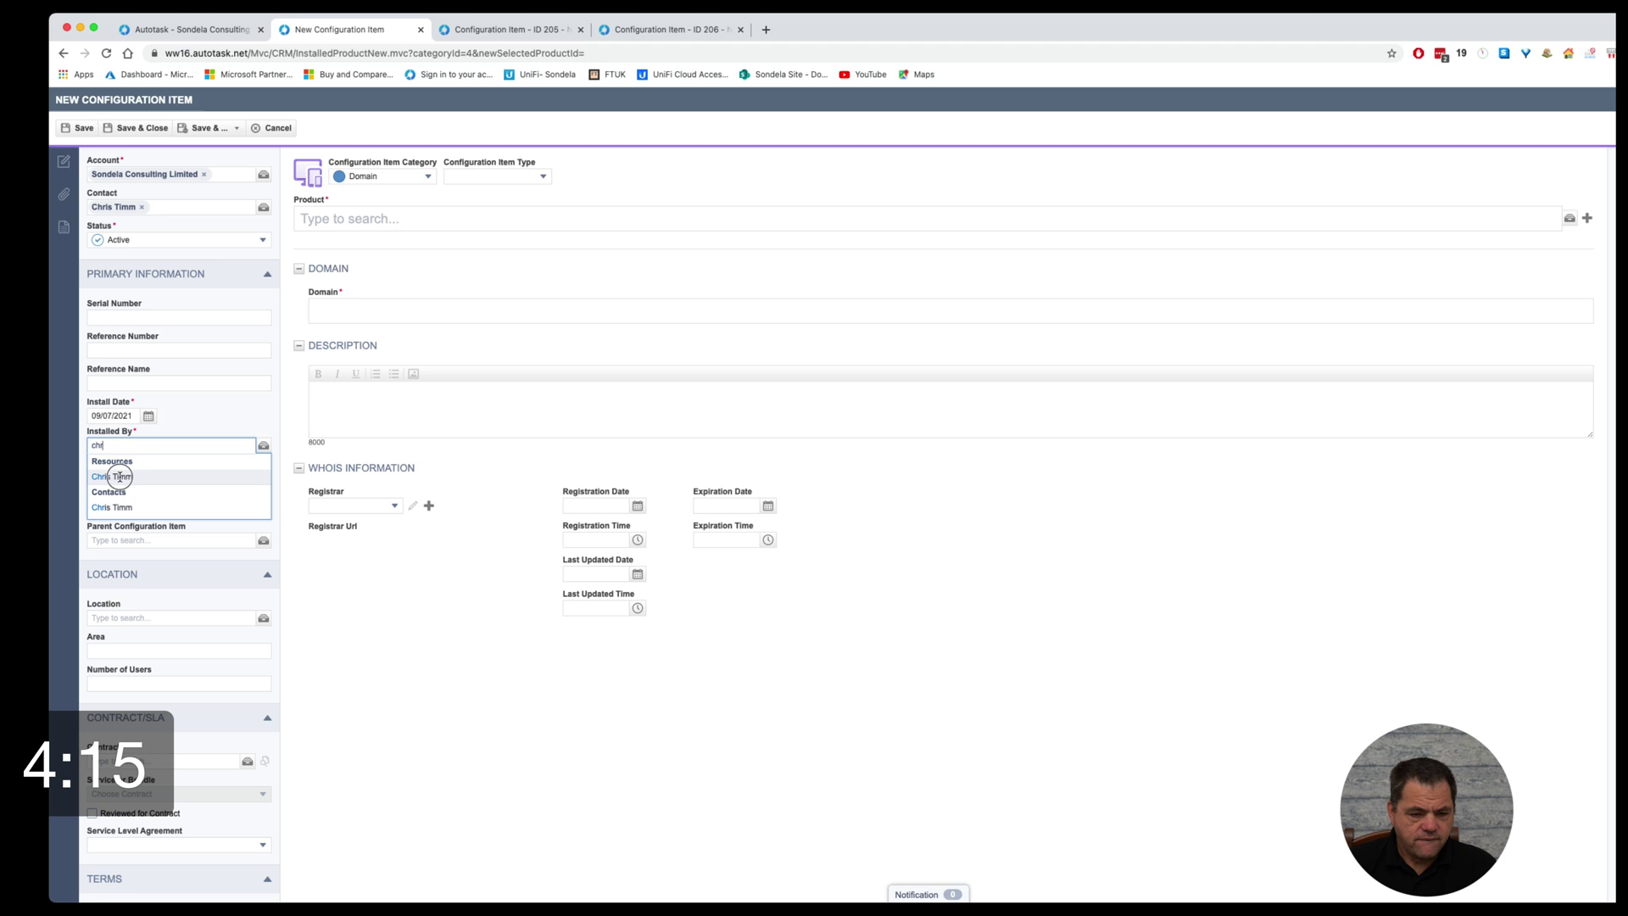
click(120, 476)
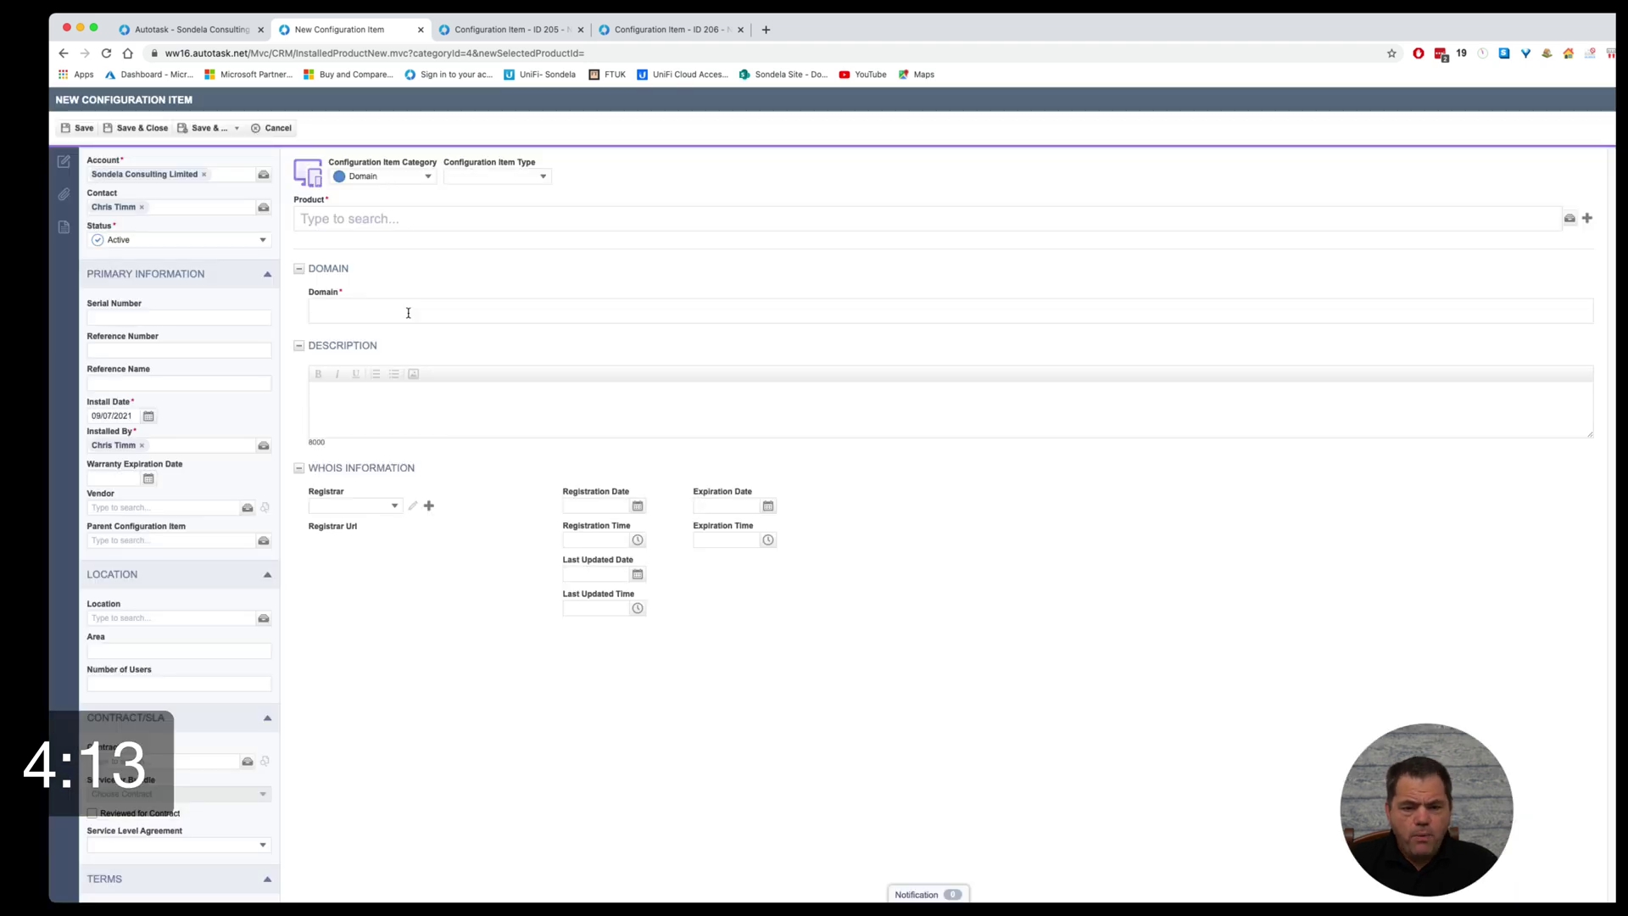
click(408, 313)
text(s)
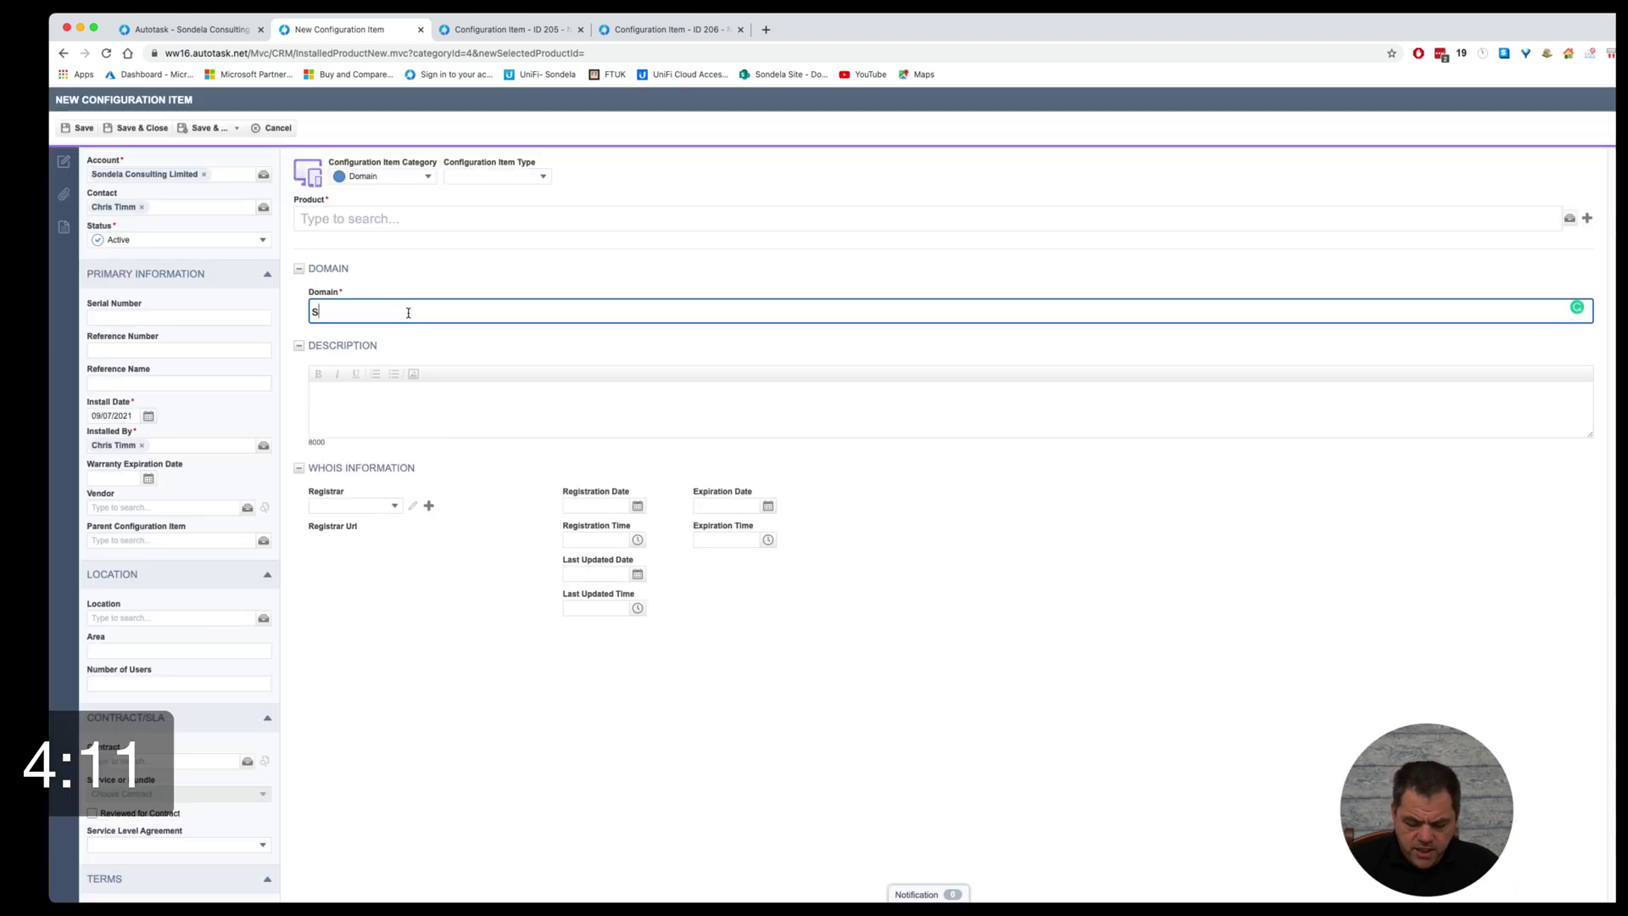
text(ondela)
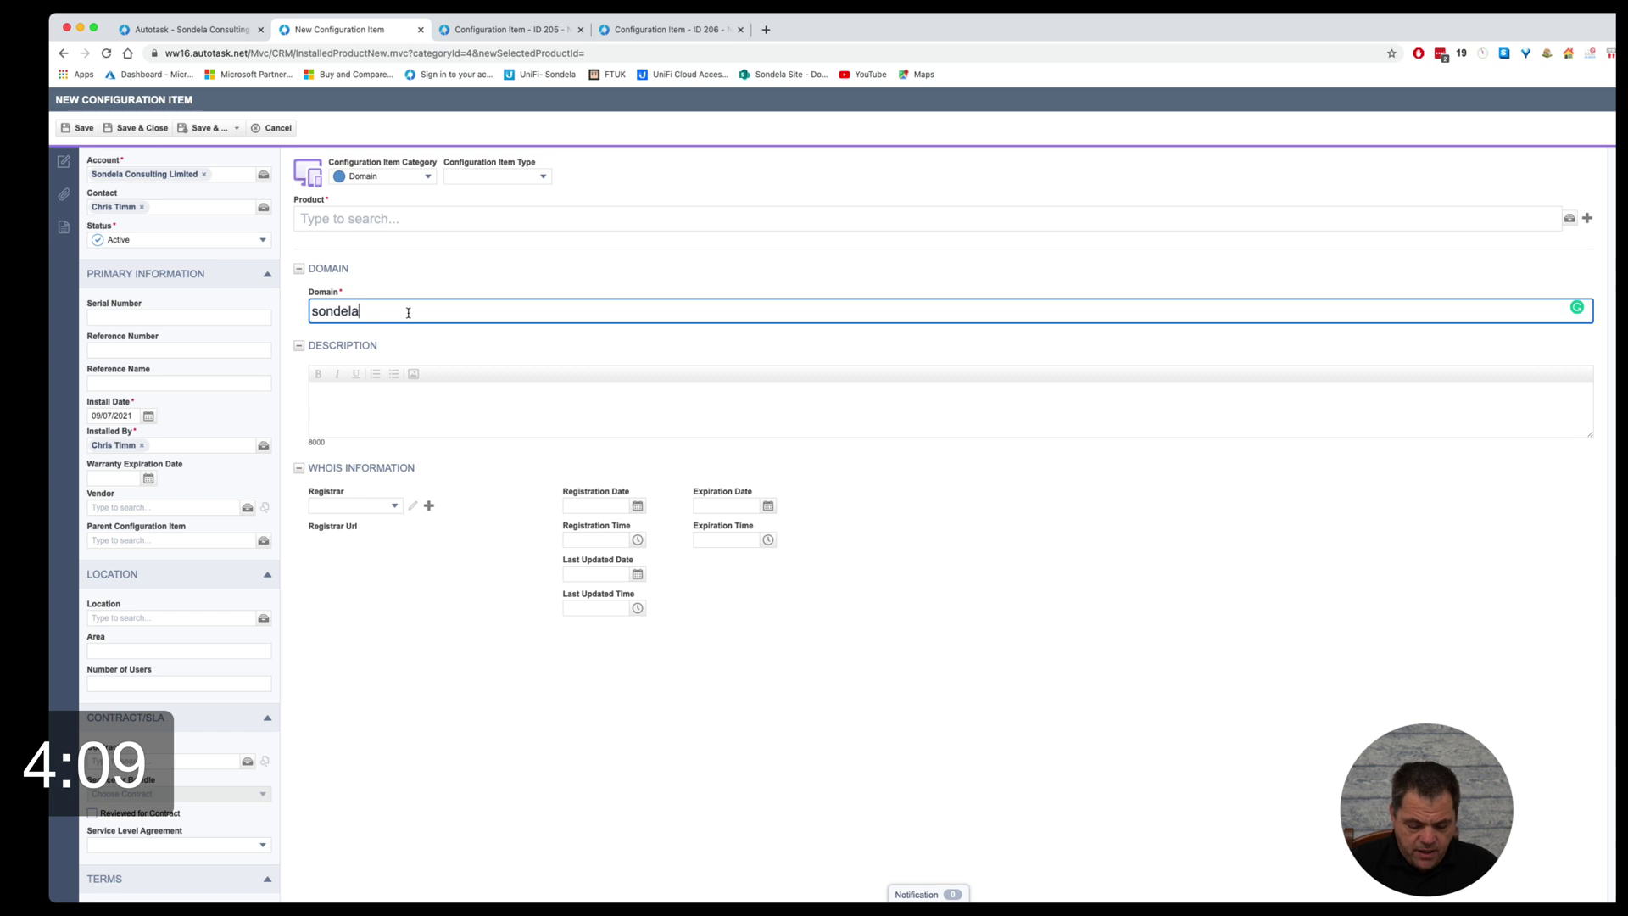
text(consu)
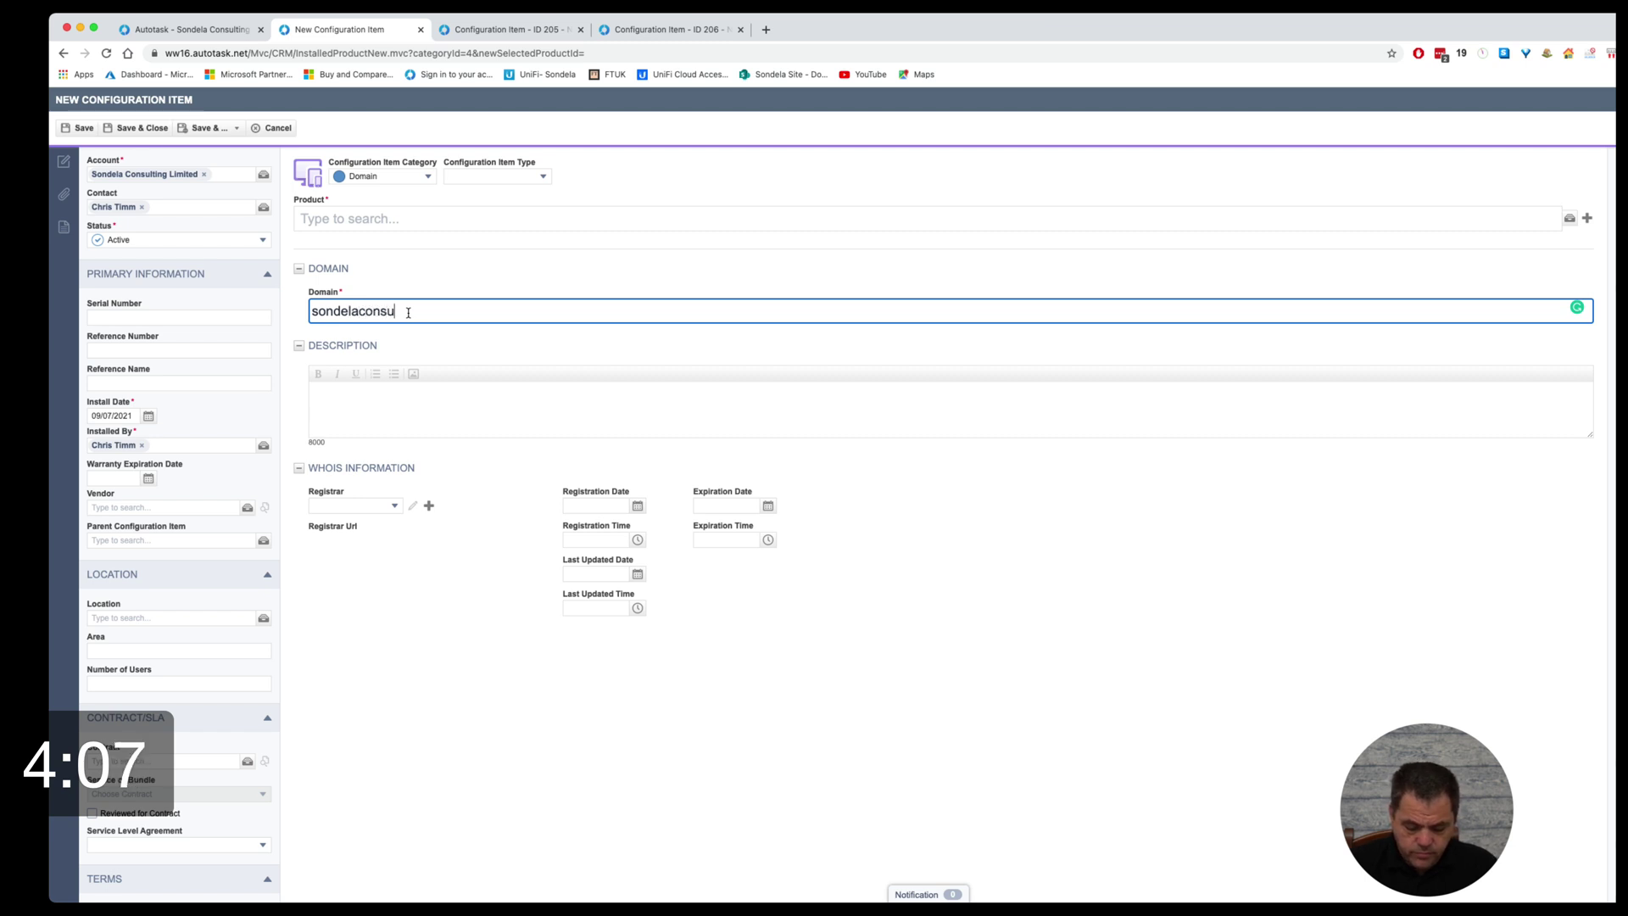
text(lting.)
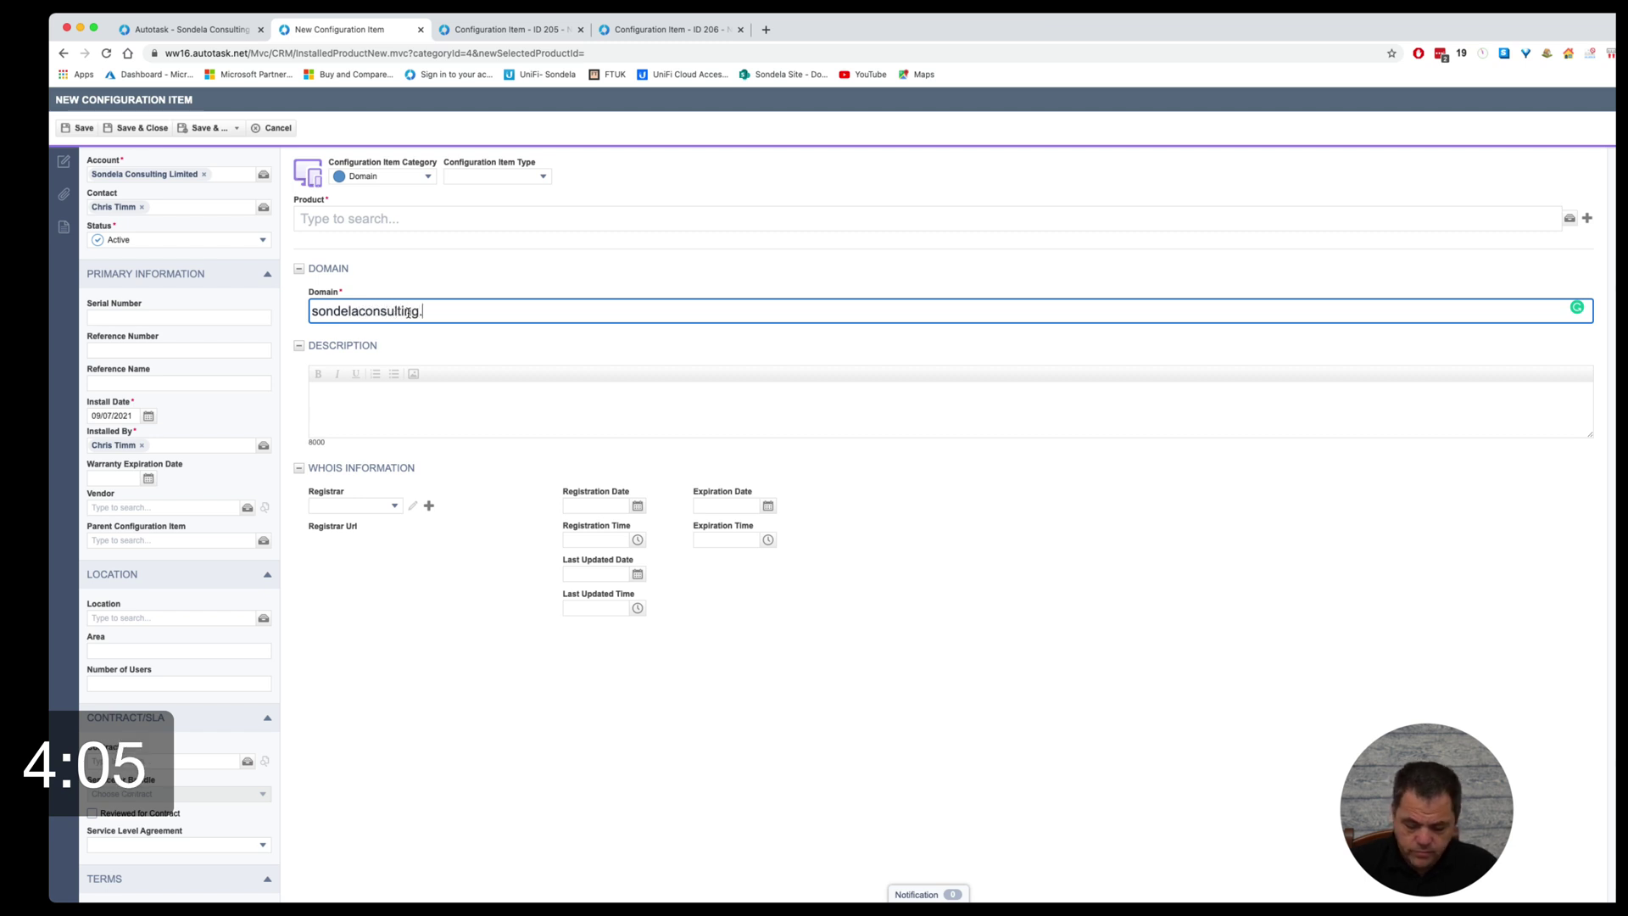
text(com)
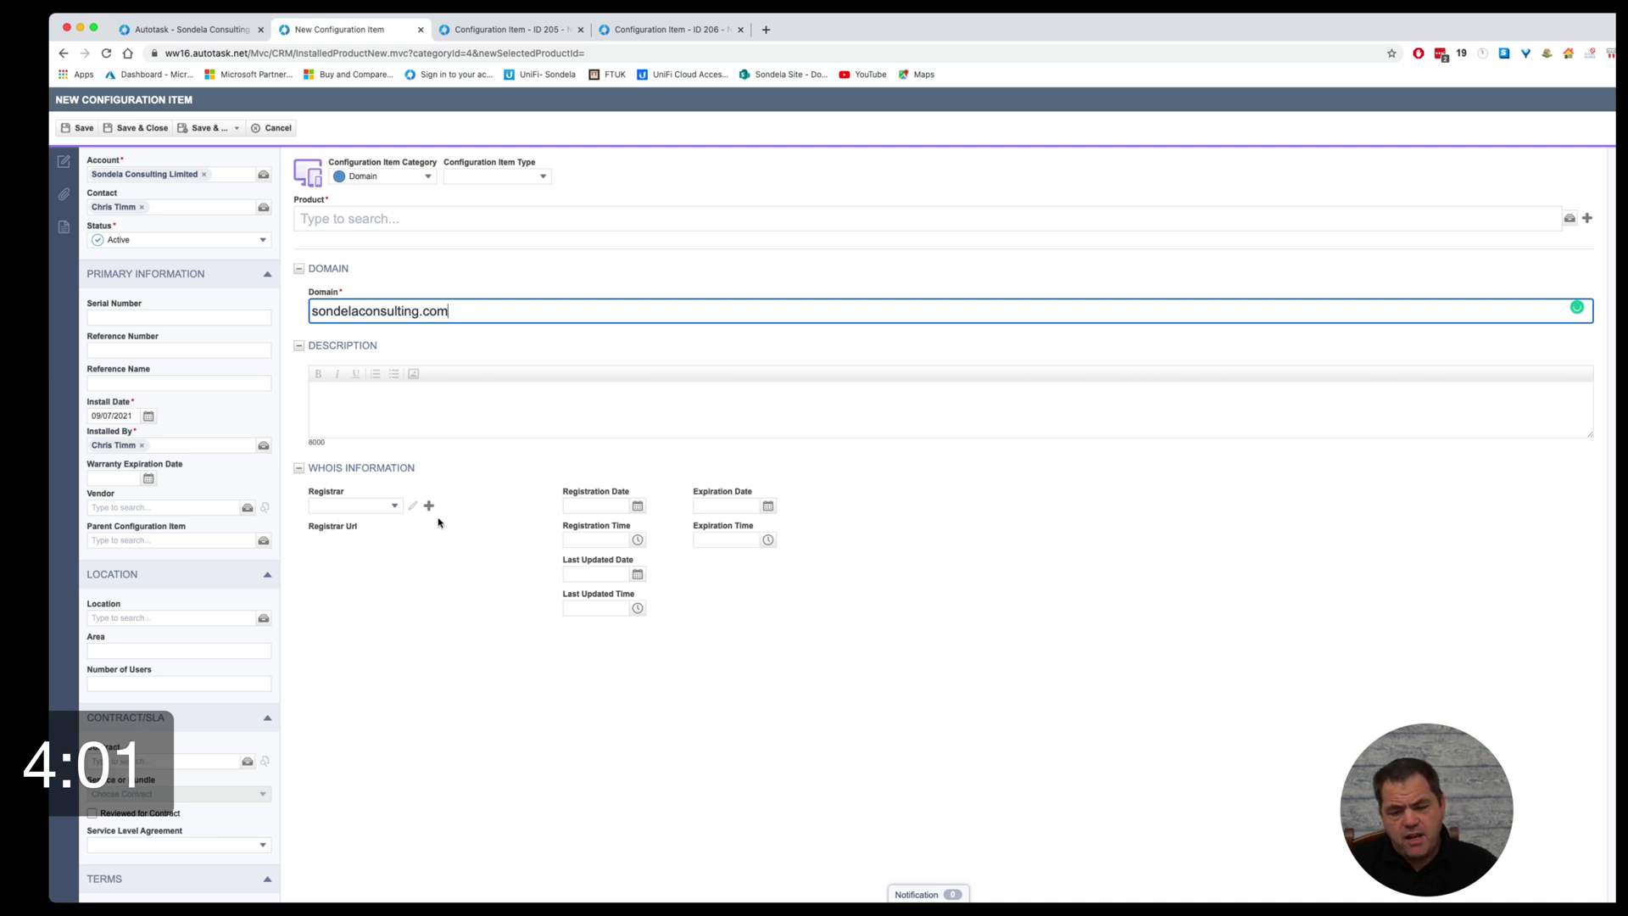
- Set Product to None, save the domain item, and create the found SSL certificate item
click(83, 128)
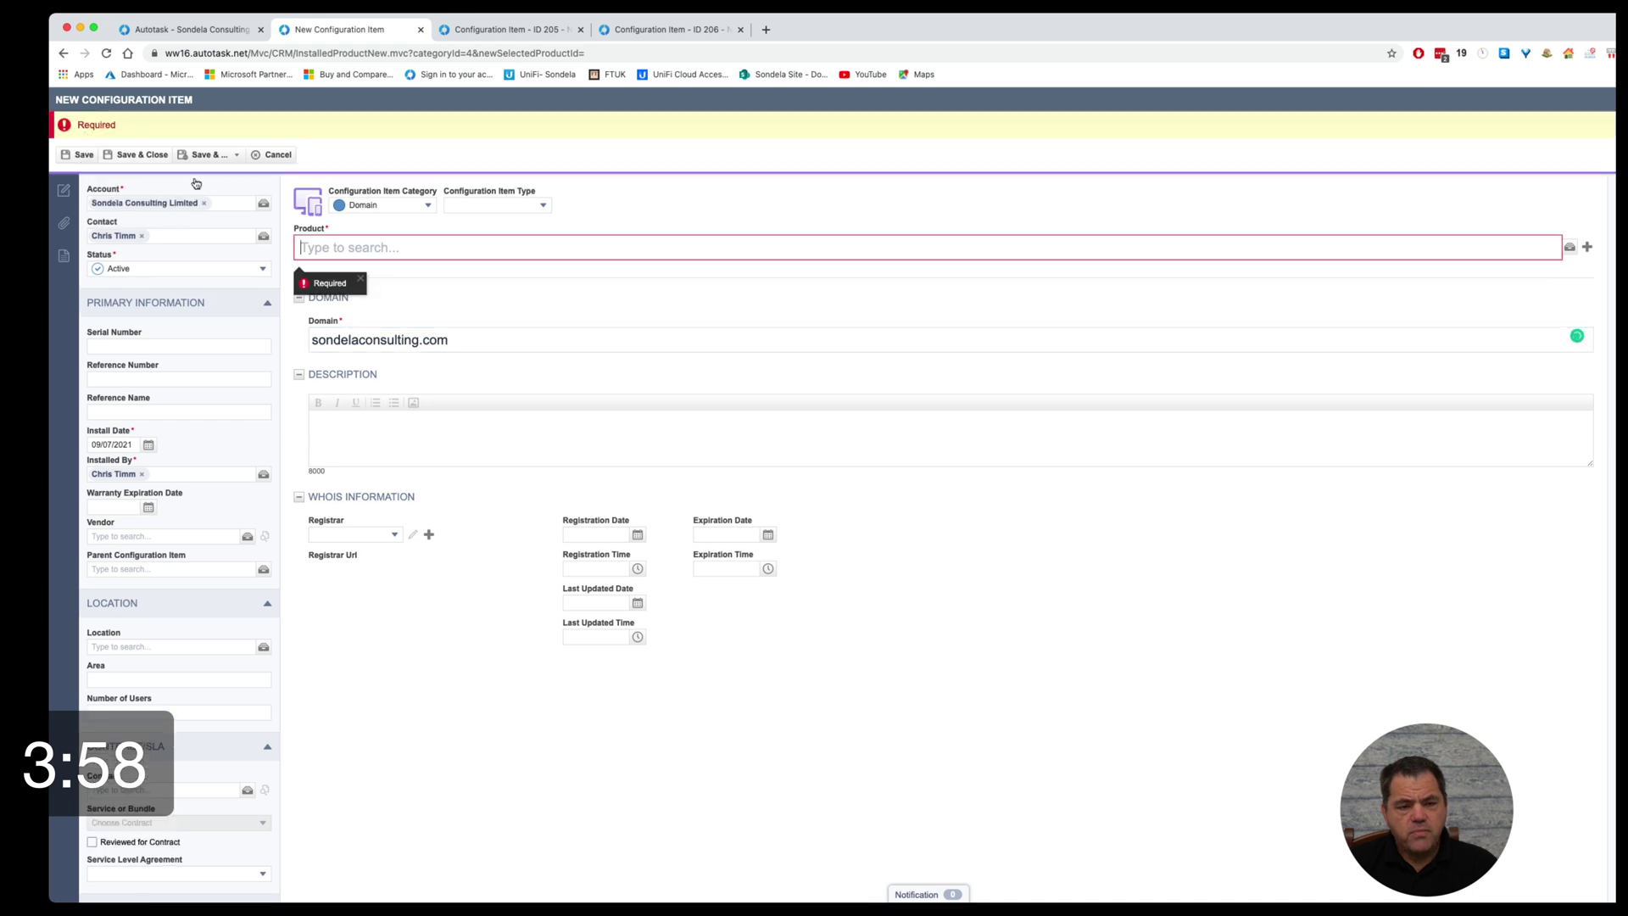
click(374, 248)
text(non)
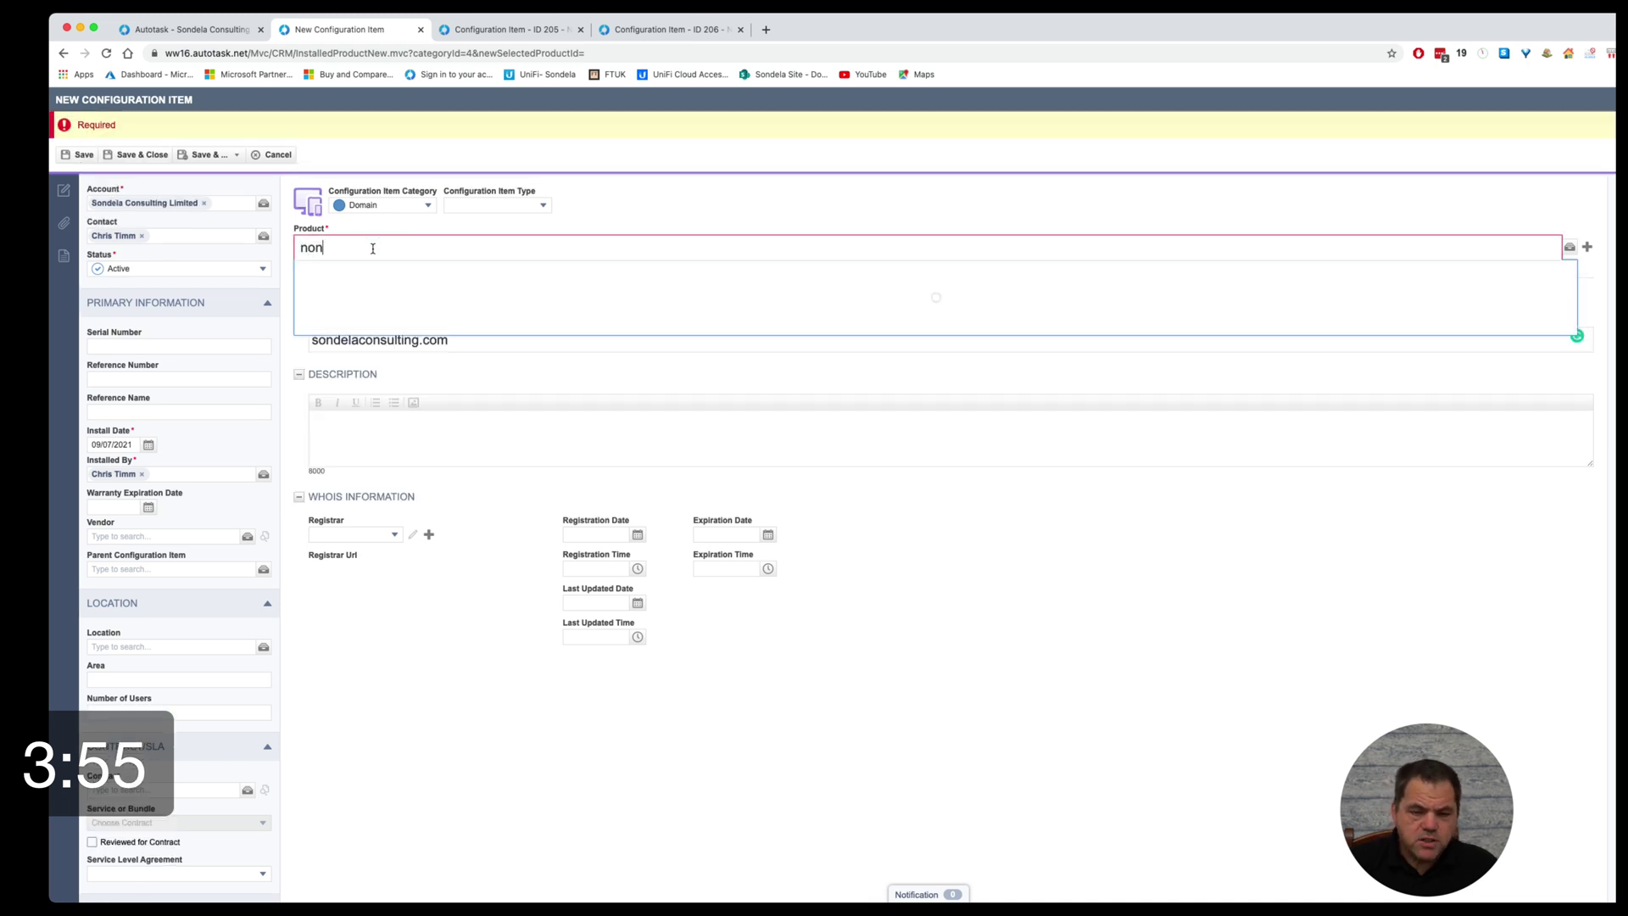
click(368, 270)
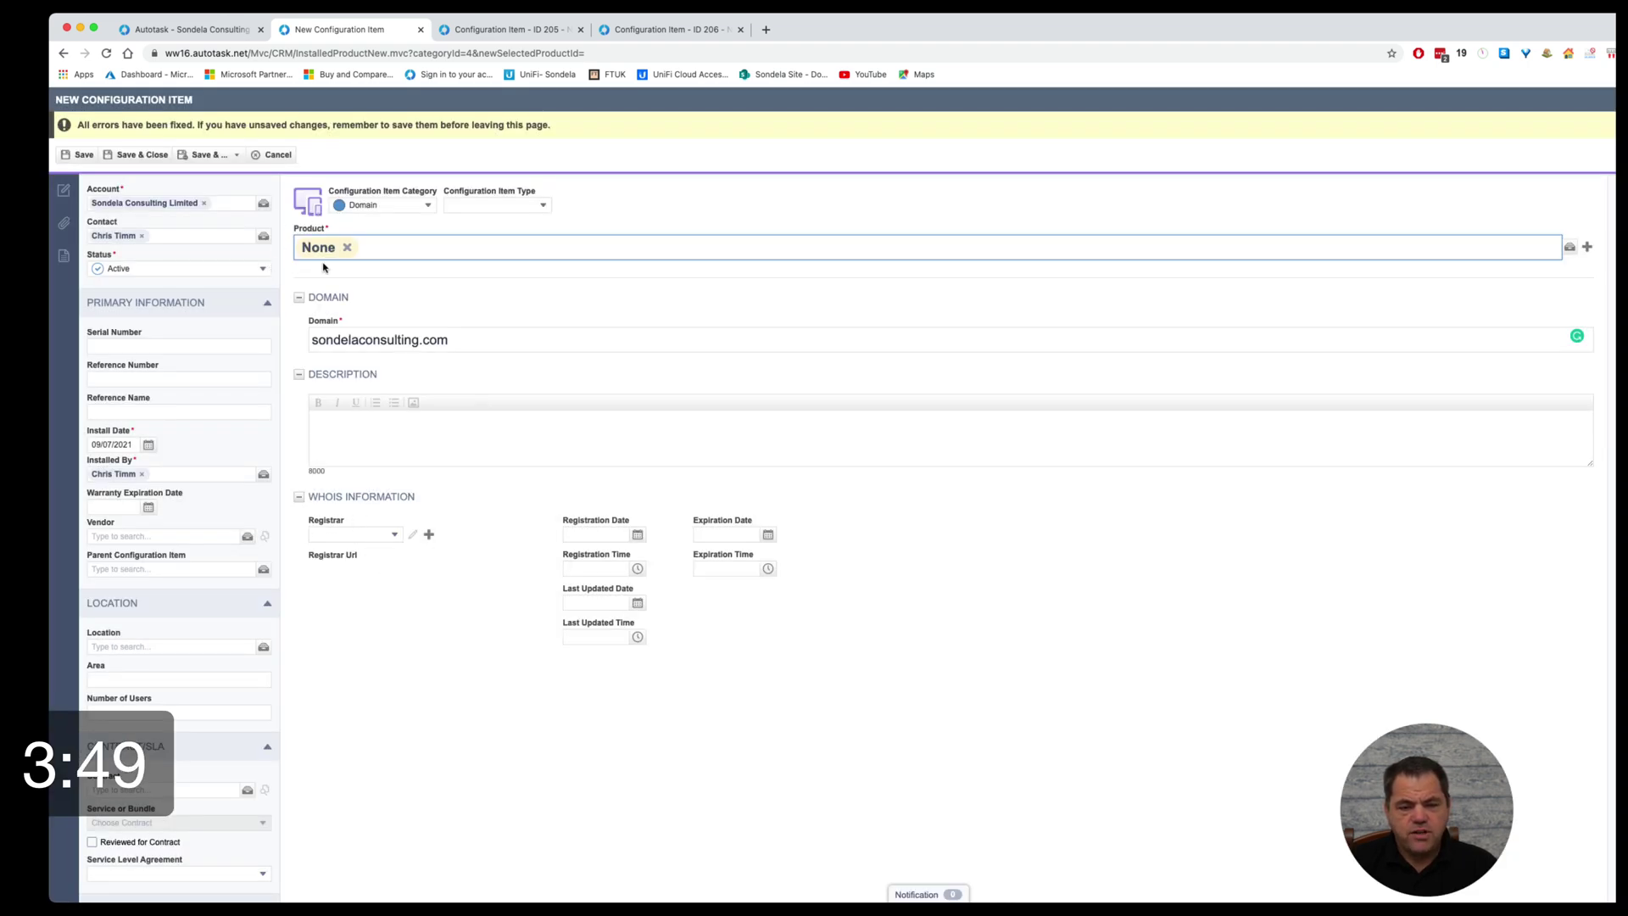
click(73, 159)
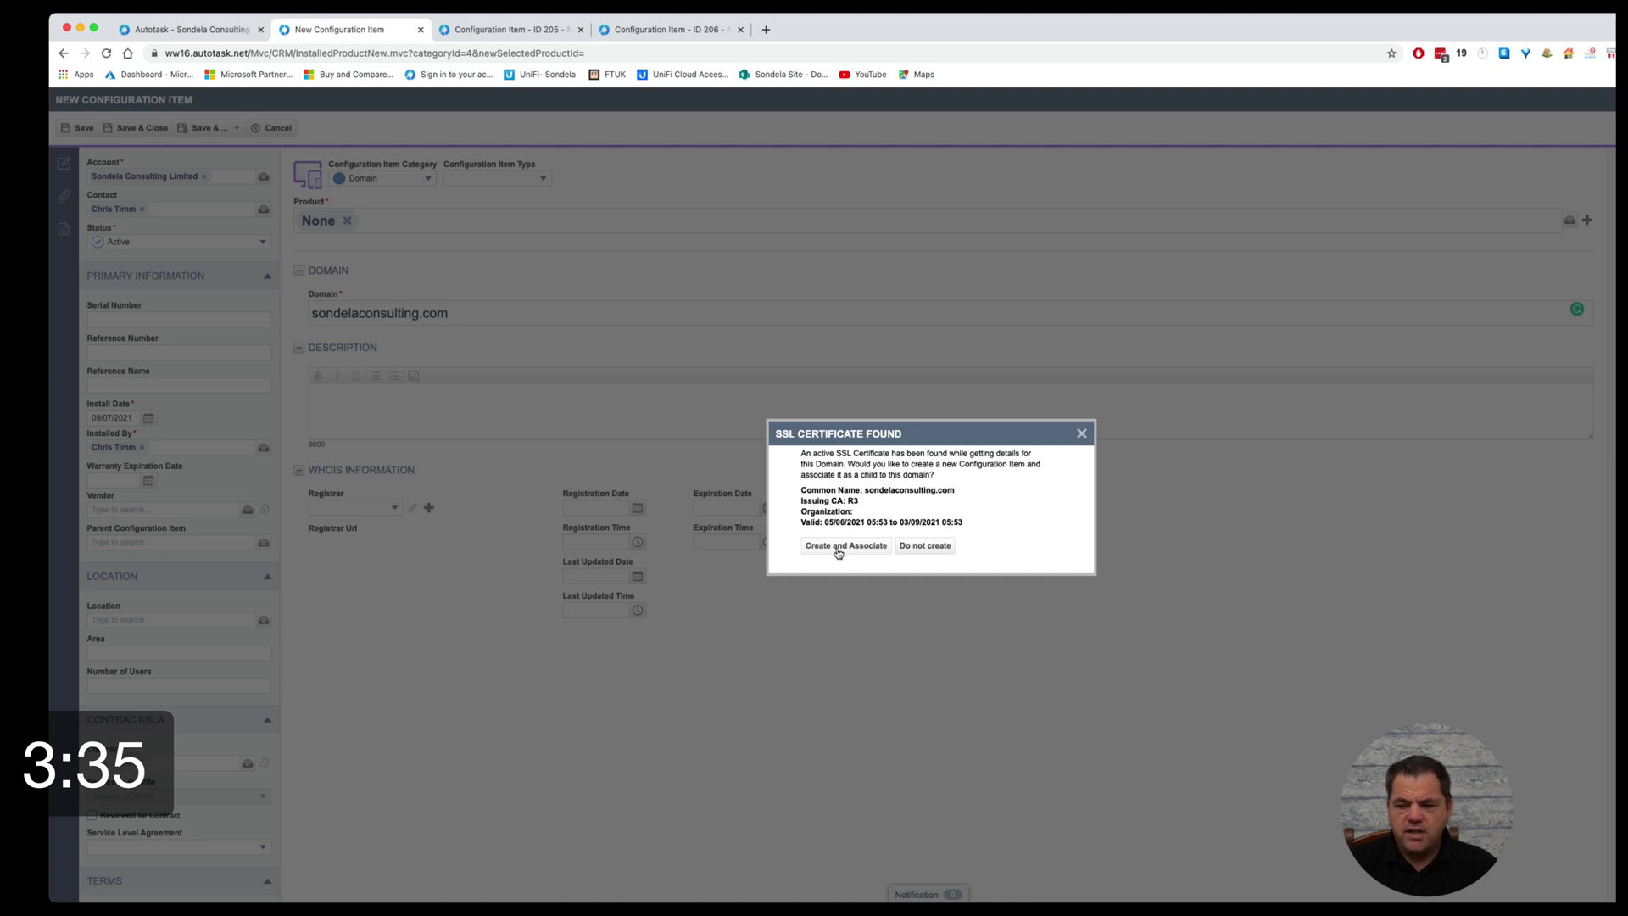
click(838, 547)
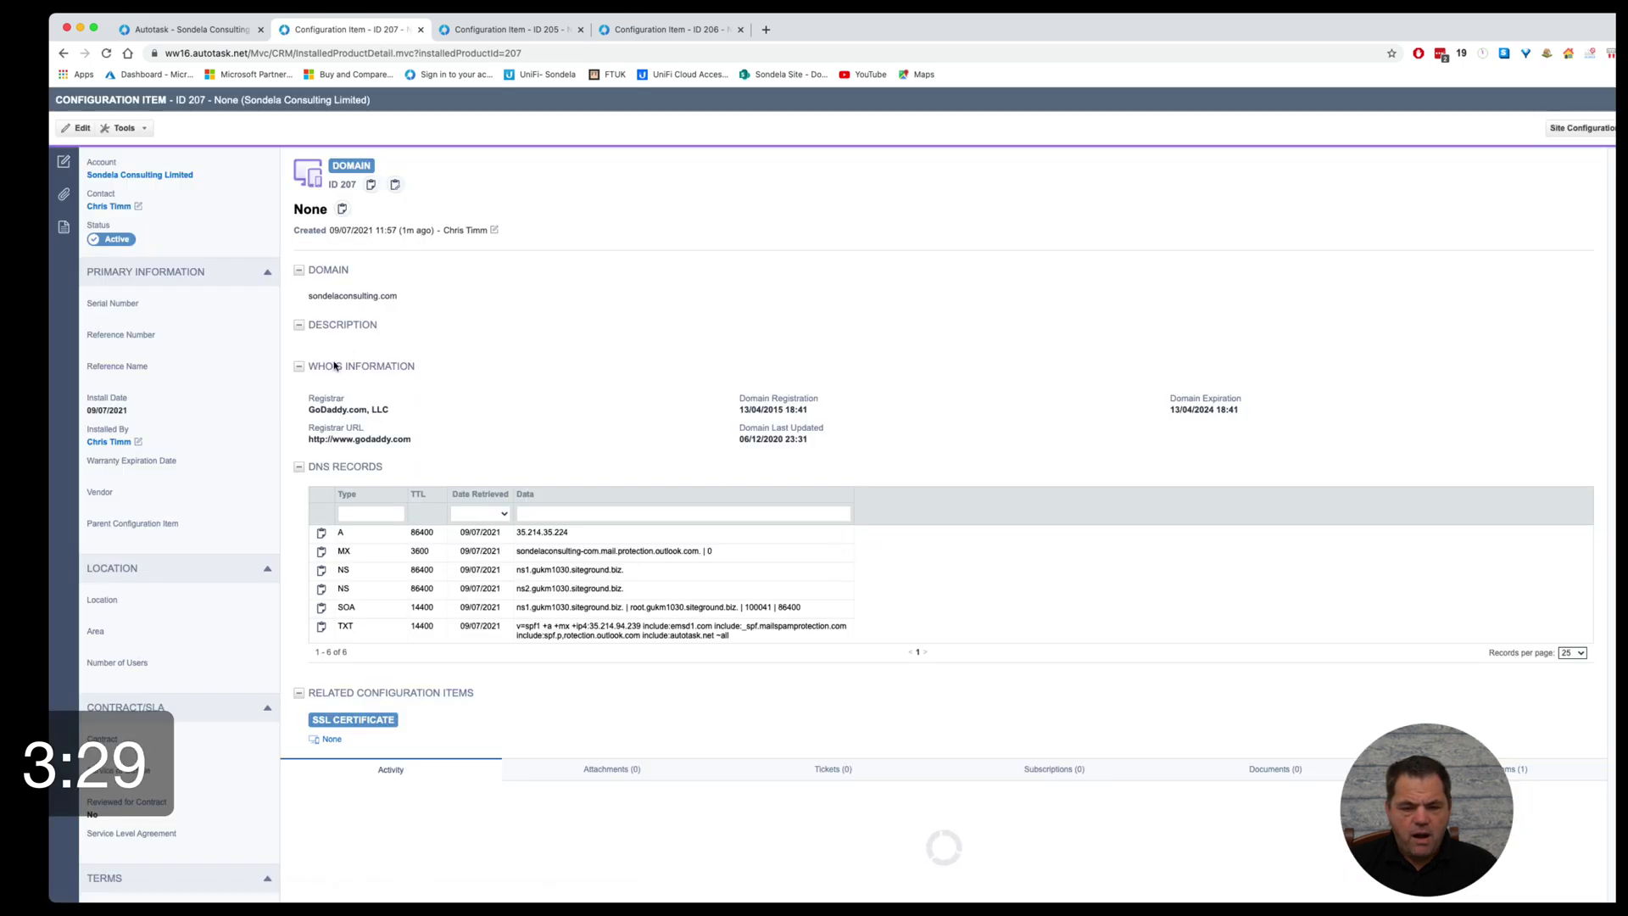
- Review domain item 207's WHOIS details, then open its related SSL certificate item
triple_click(307, 412)
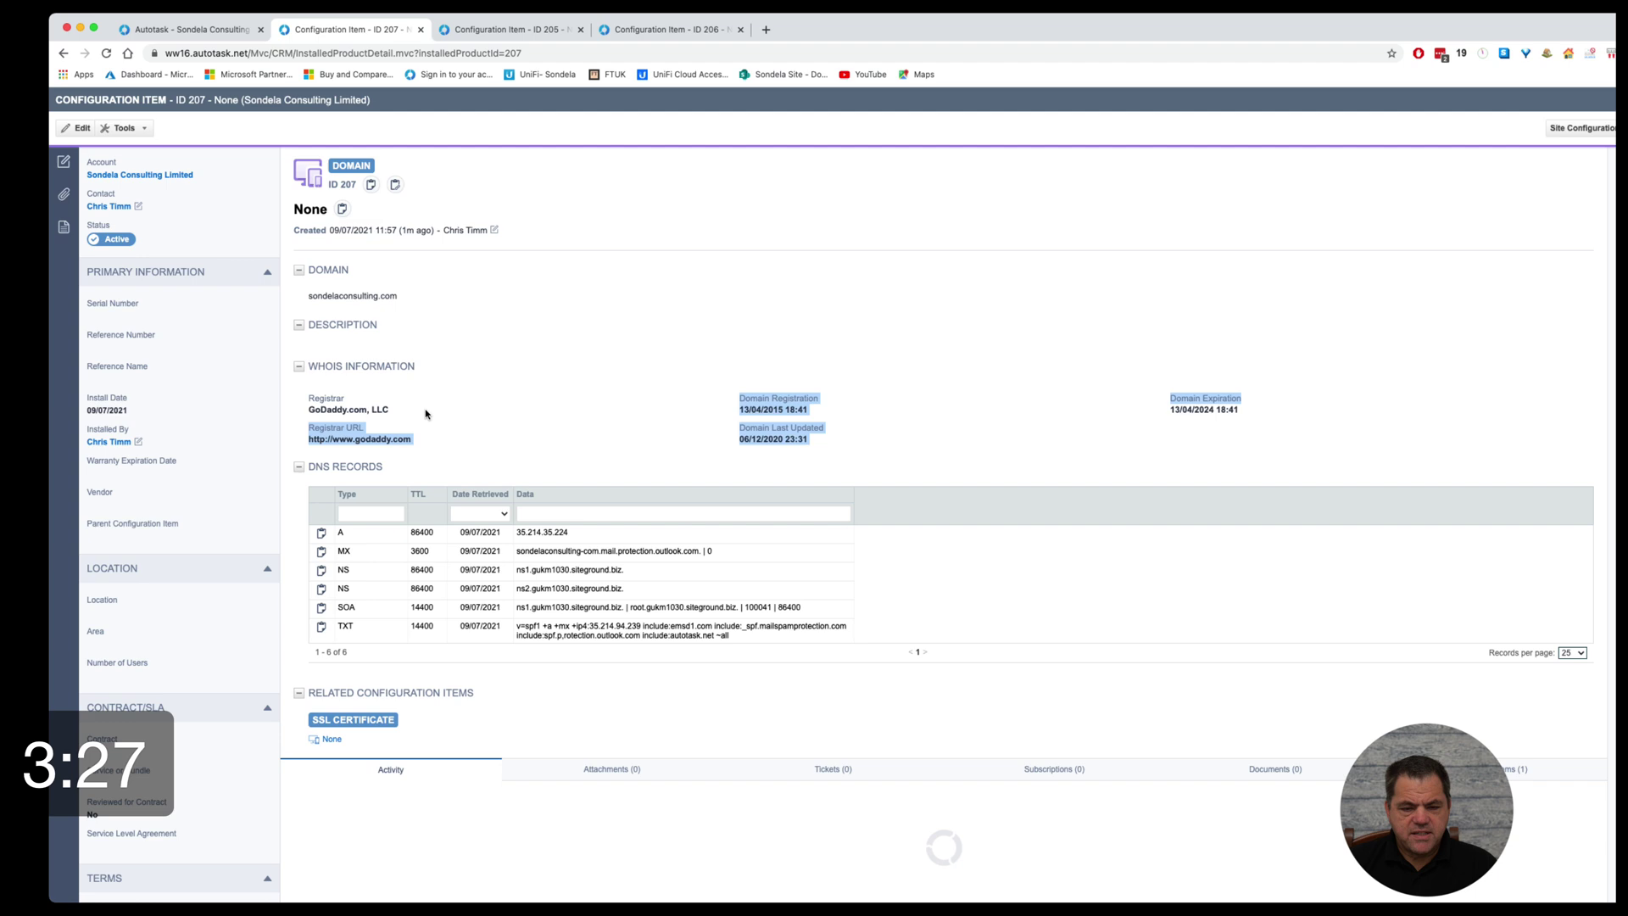
click(488, 617)
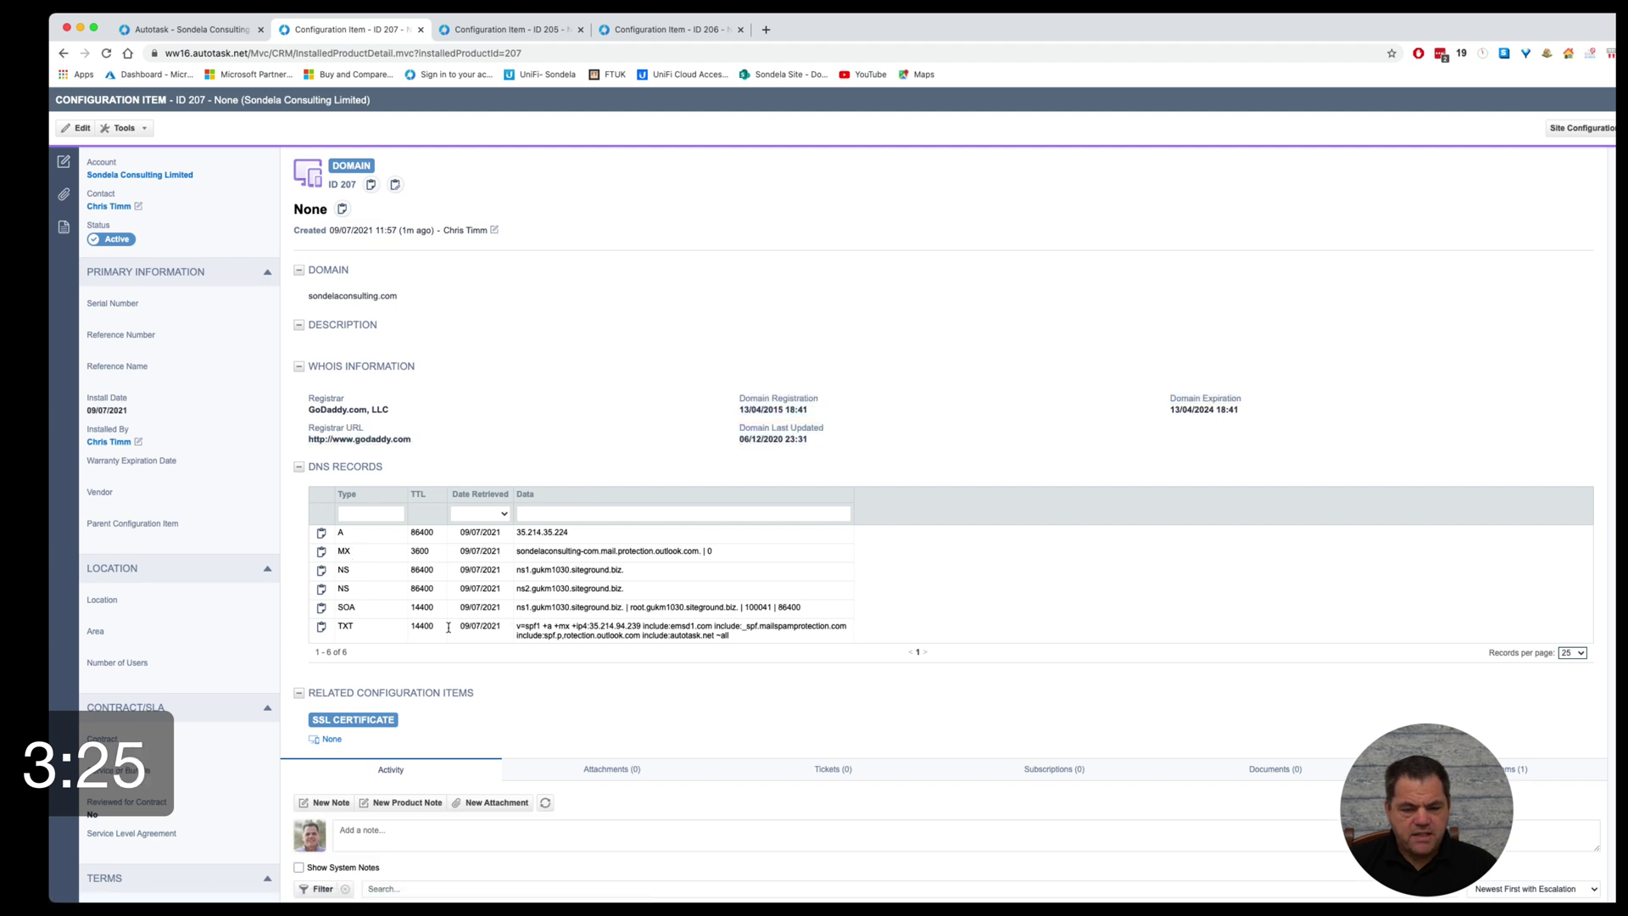
scroll(513, 639, down, 6)
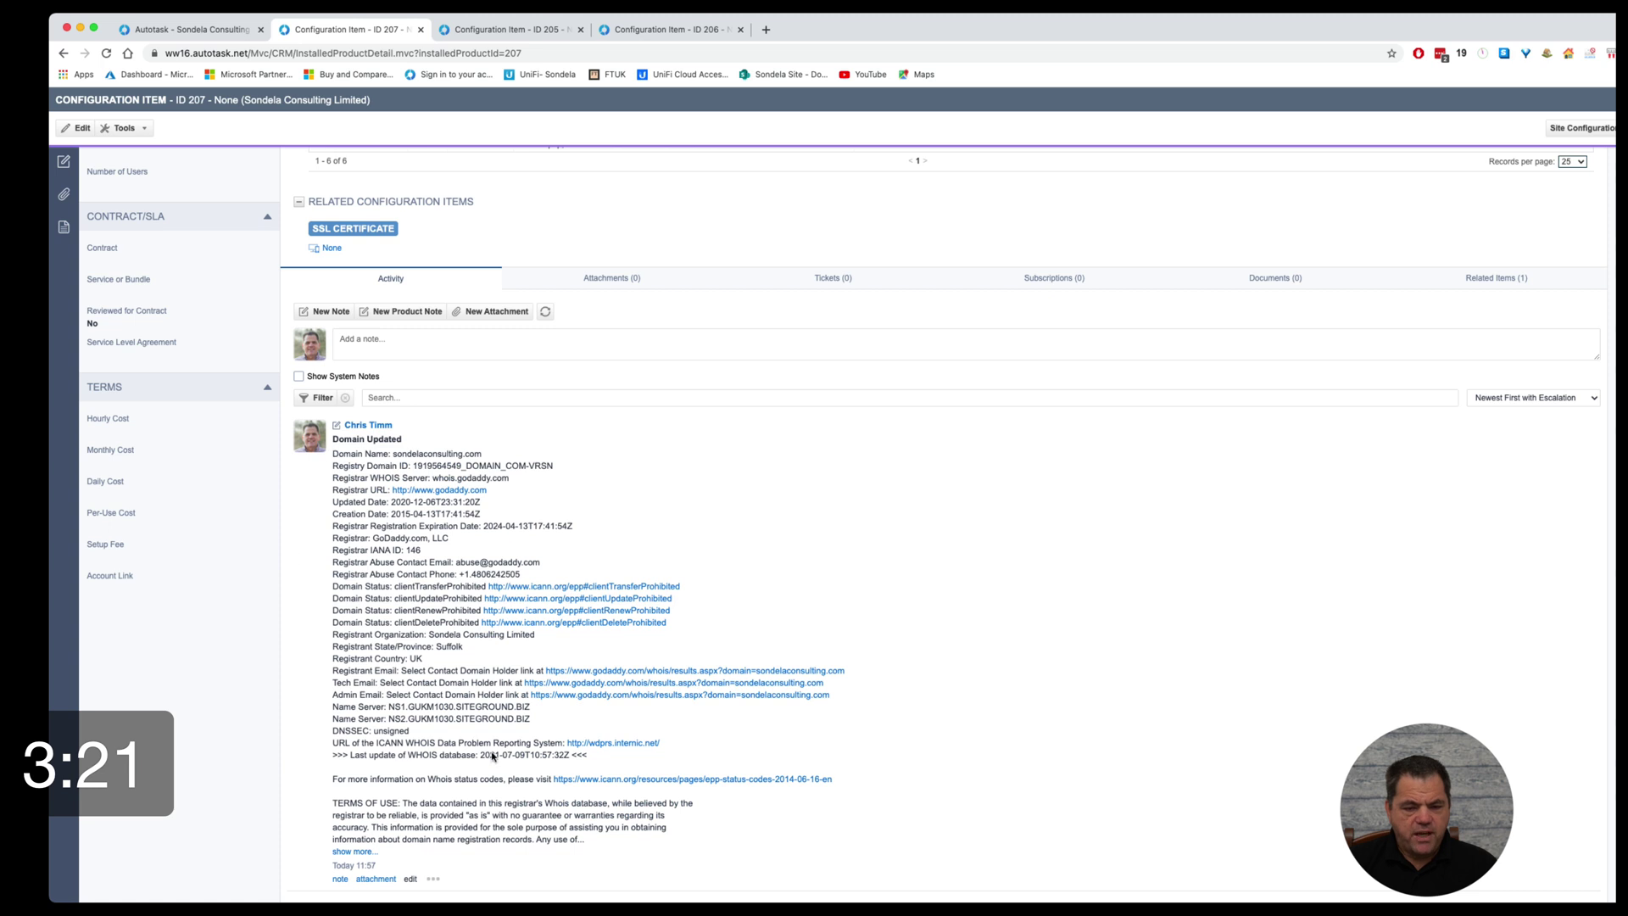
scroll(493, 755, down, 1)
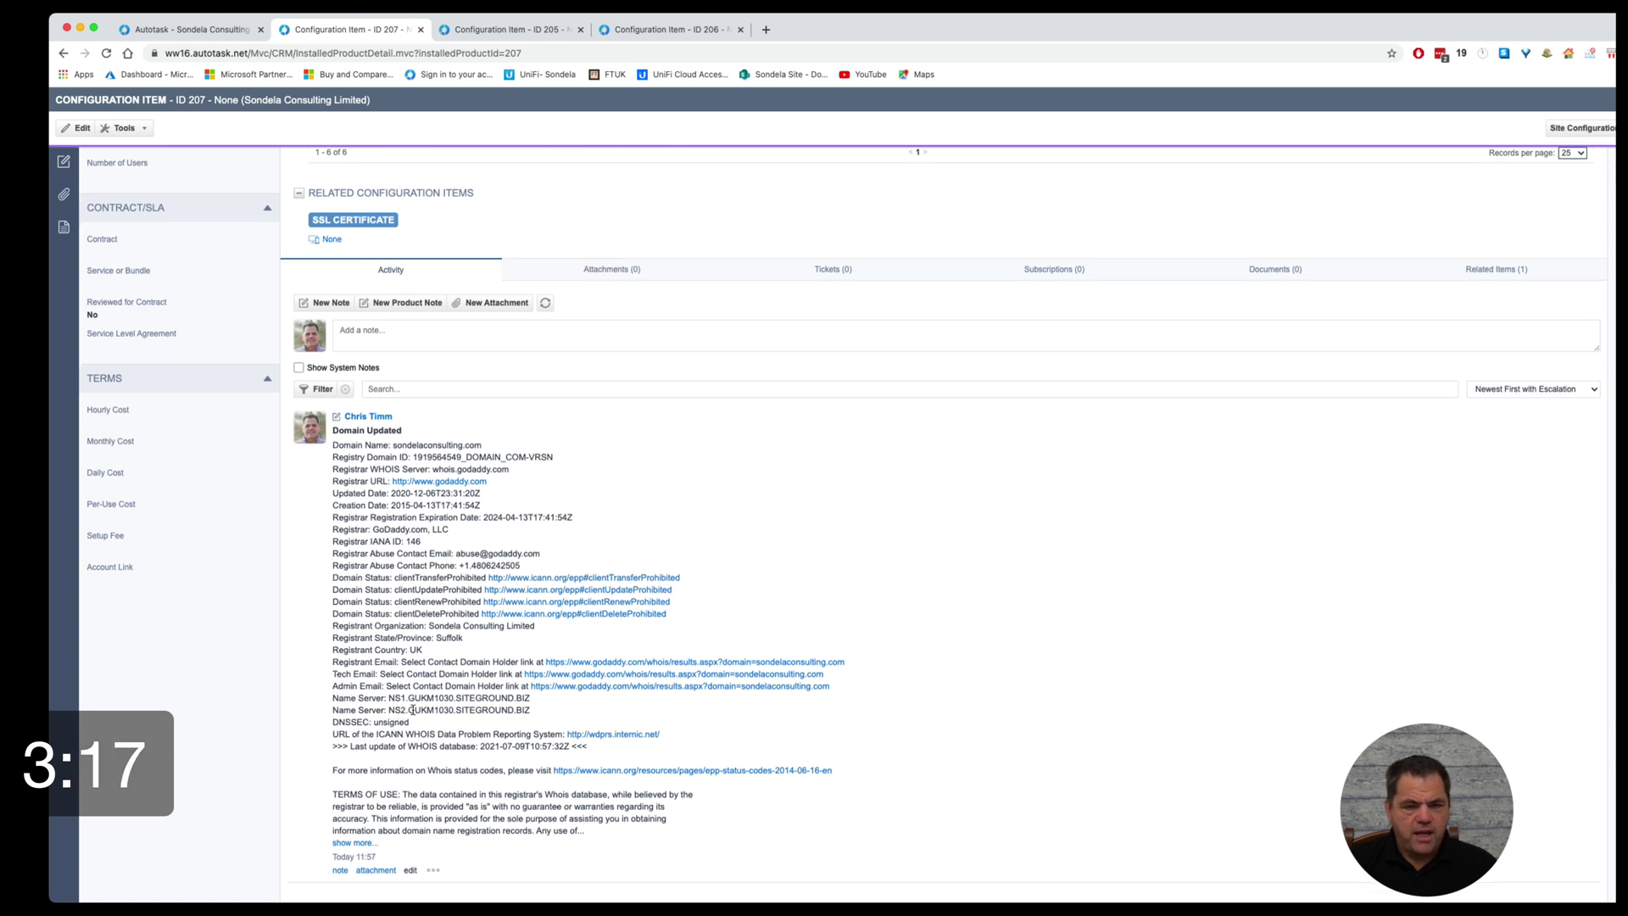
scroll(413, 709, up, 6)
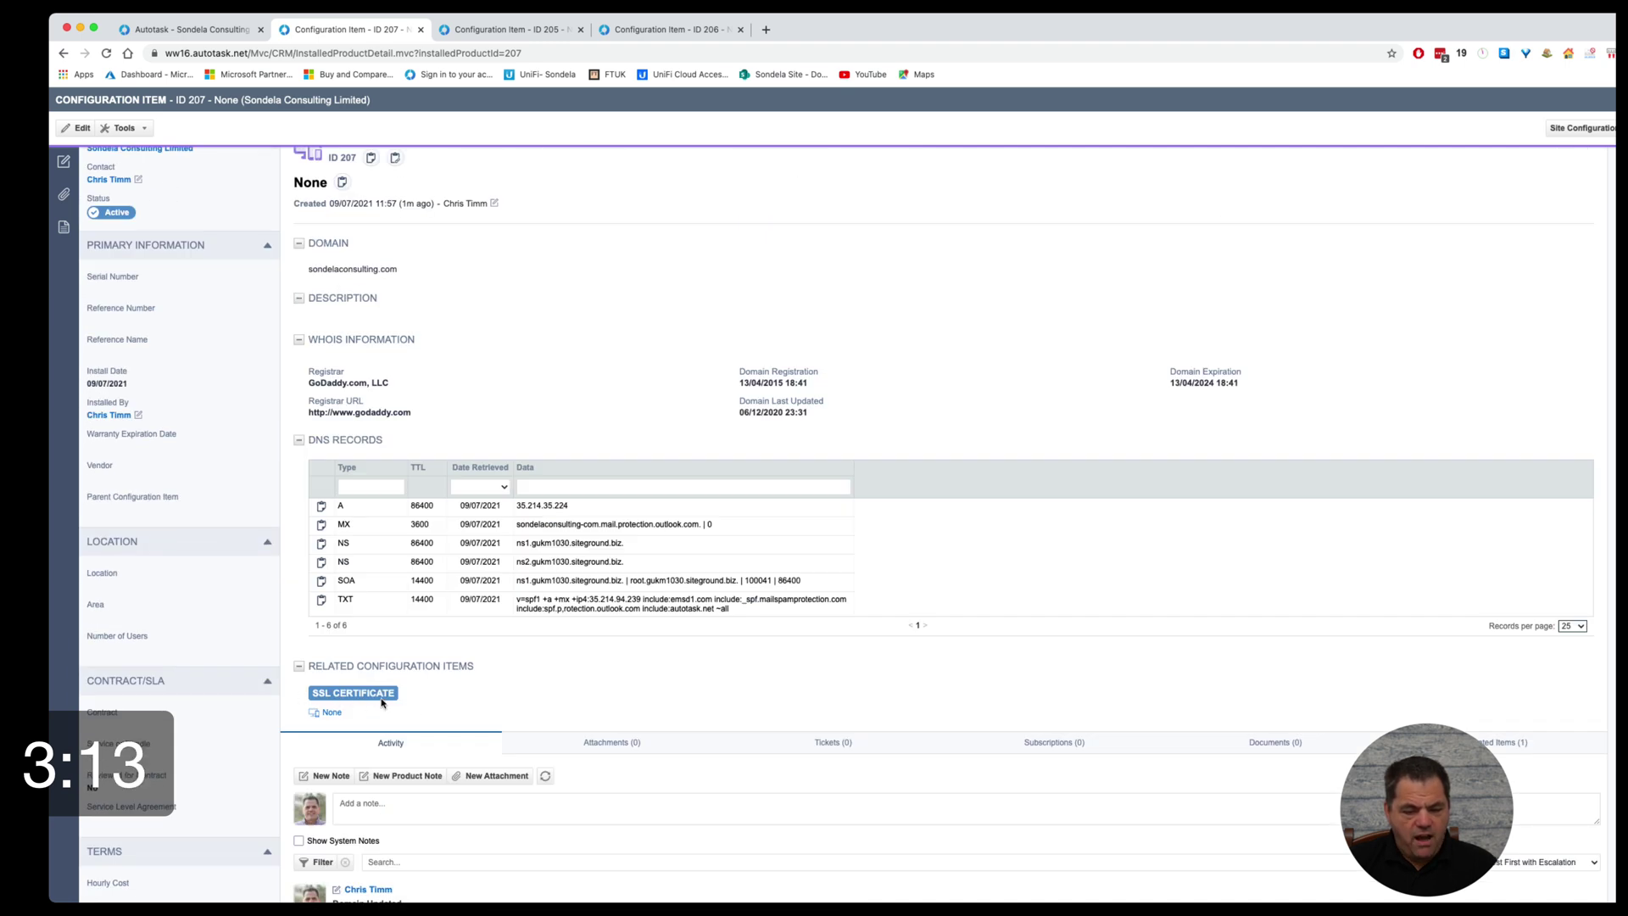
click(331, 713)
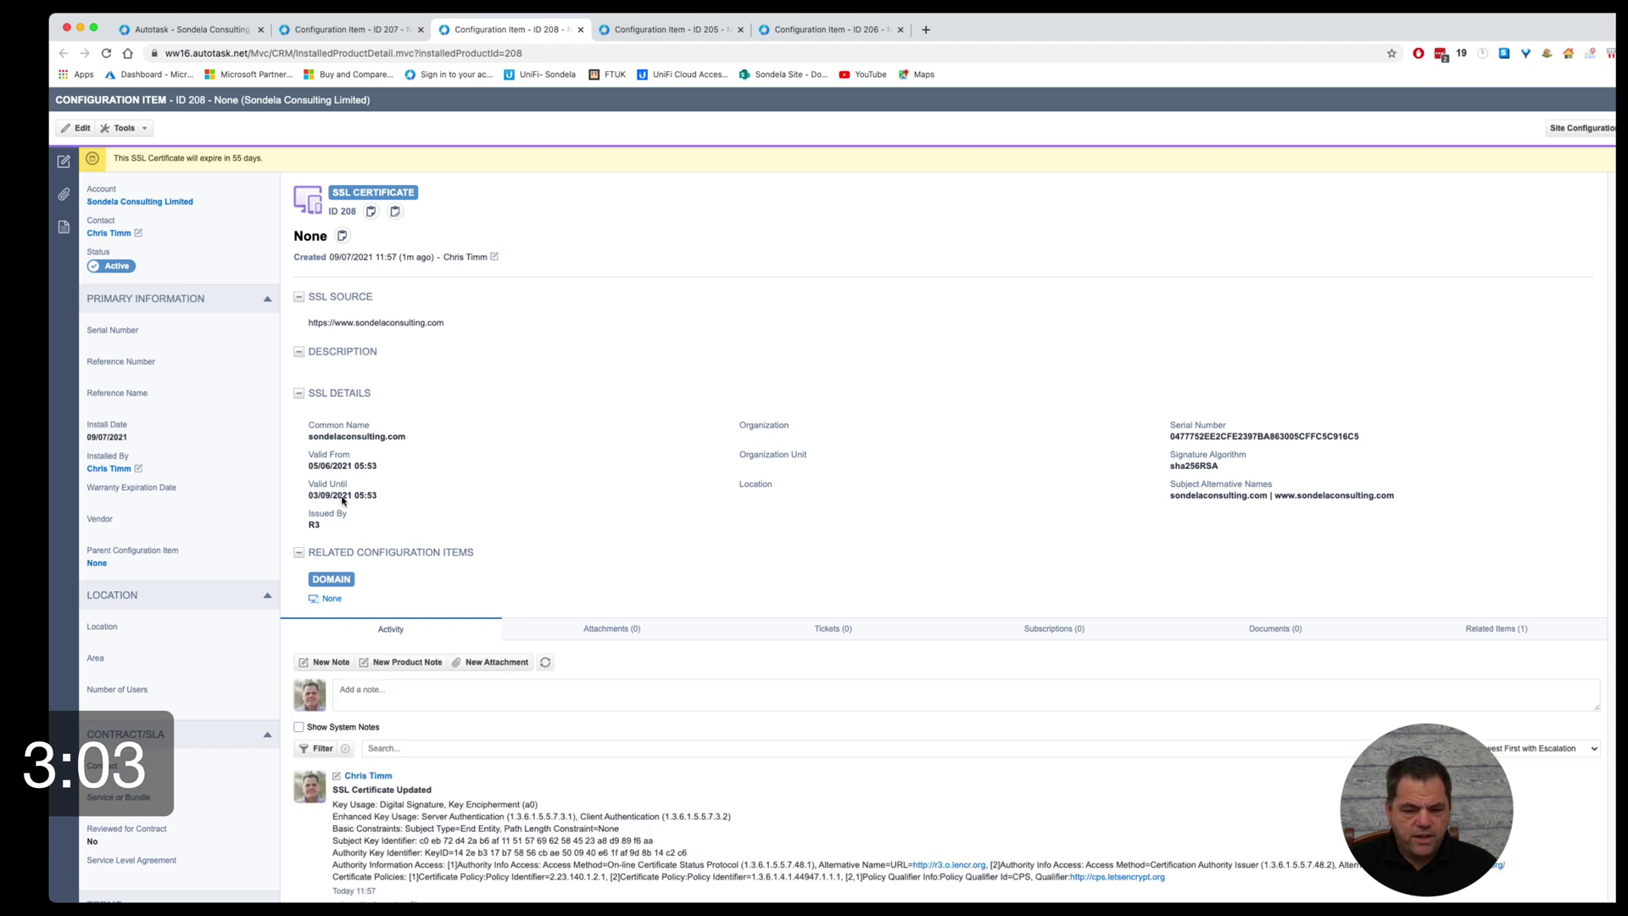
- Review SSL certificate item 208, expiring in 55 days, then open its related domain item
scroll(453, 770, down, 2)
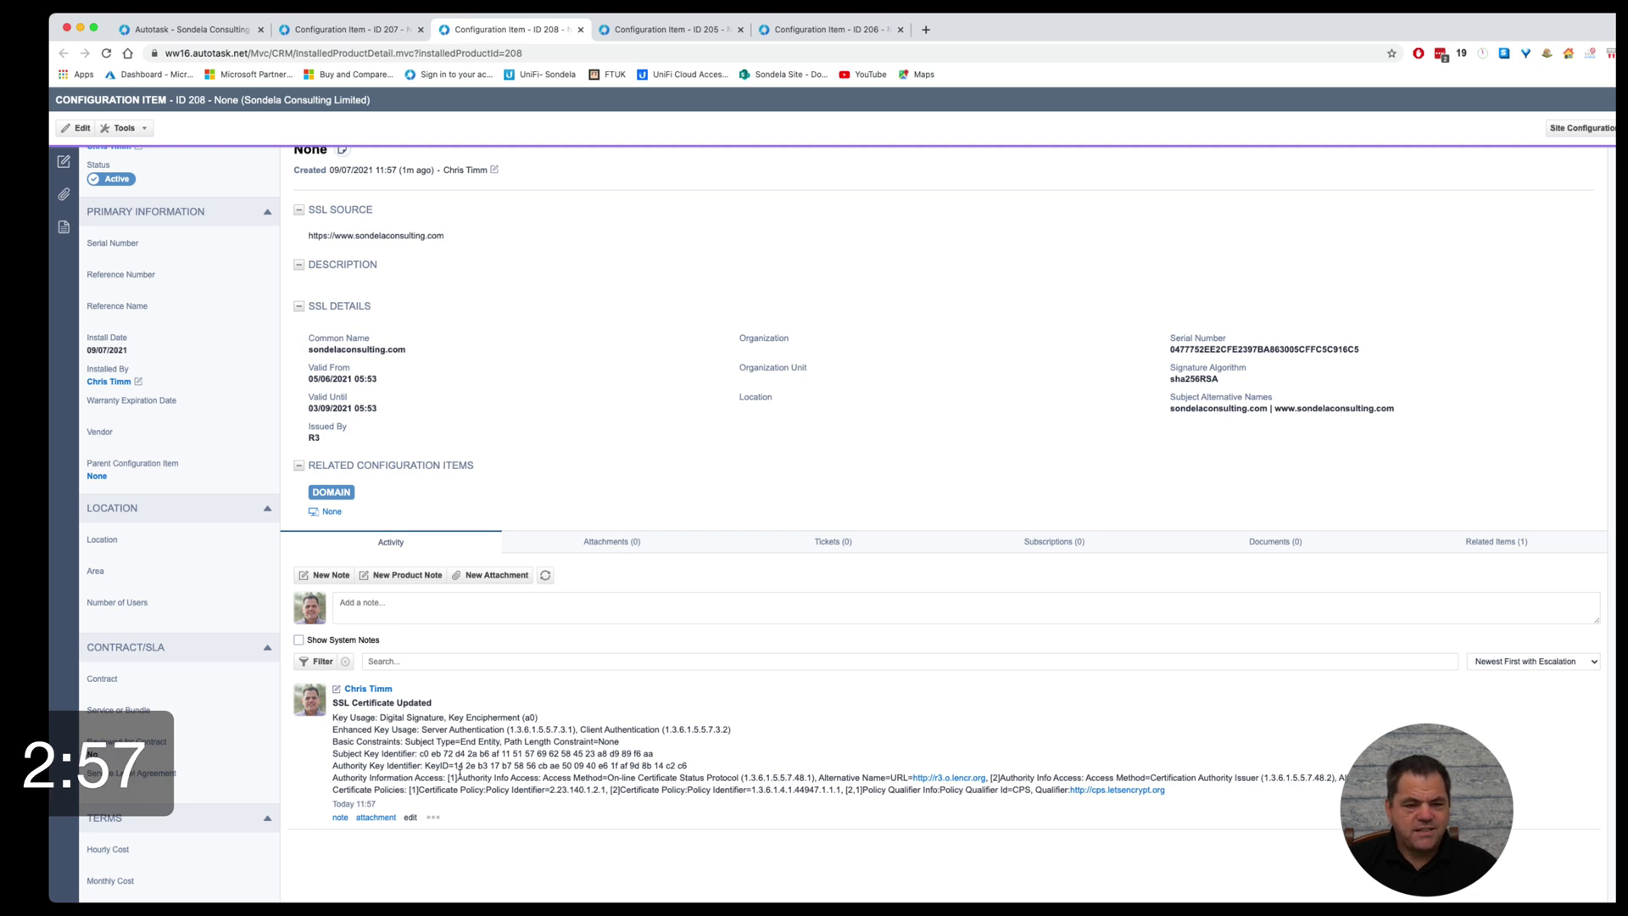
scroll(459, 771, up, 2)
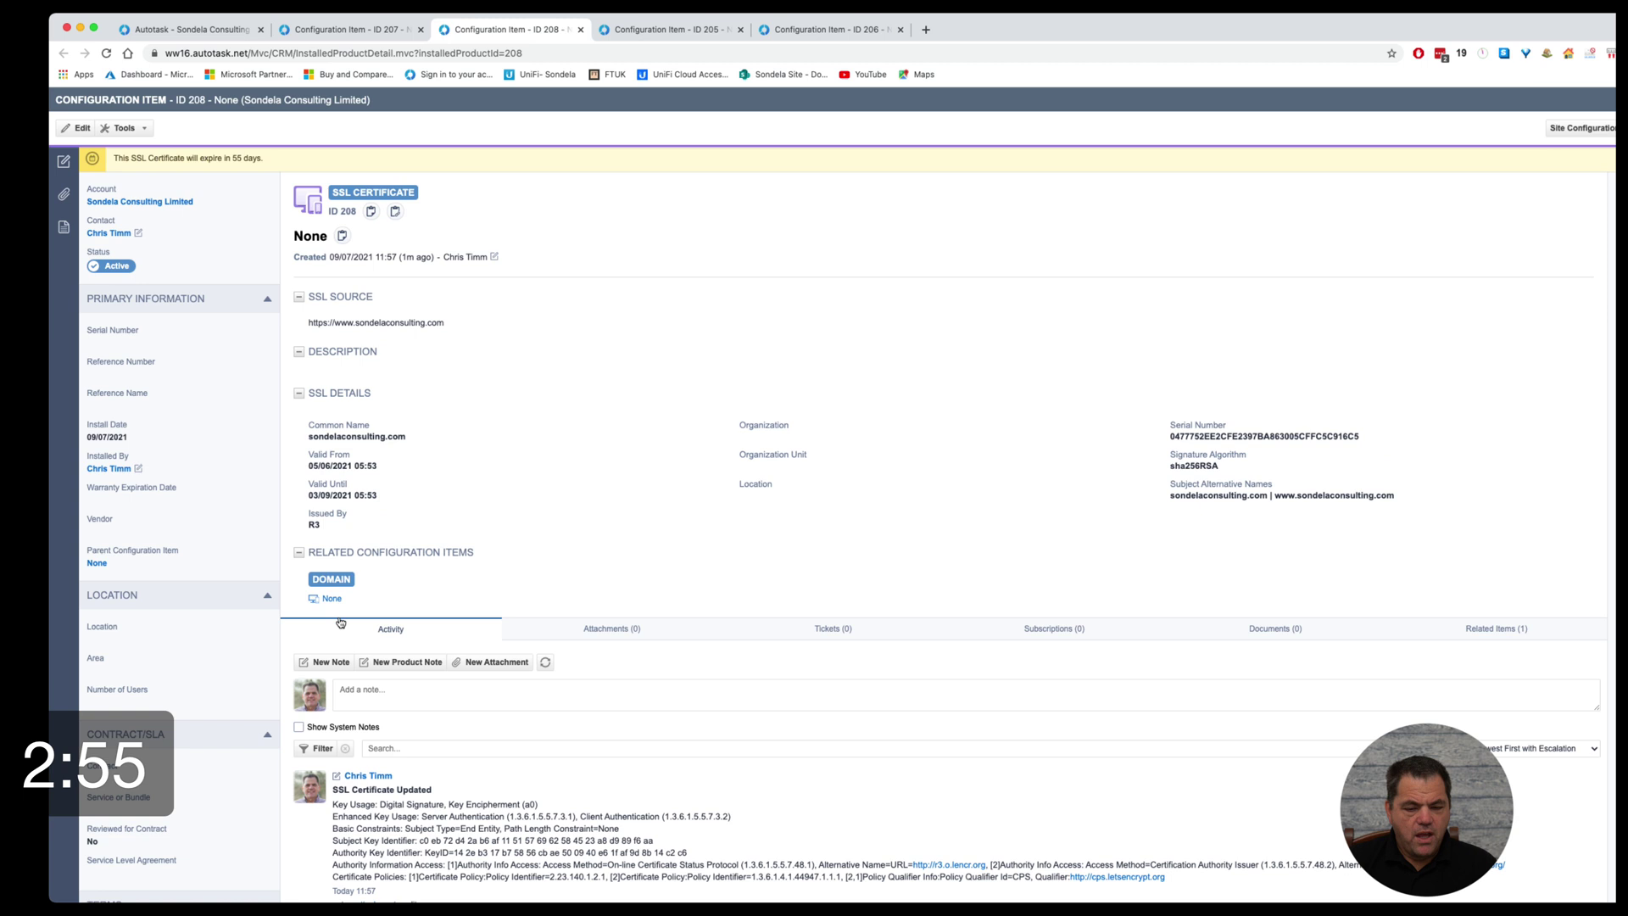
click(330, 598)
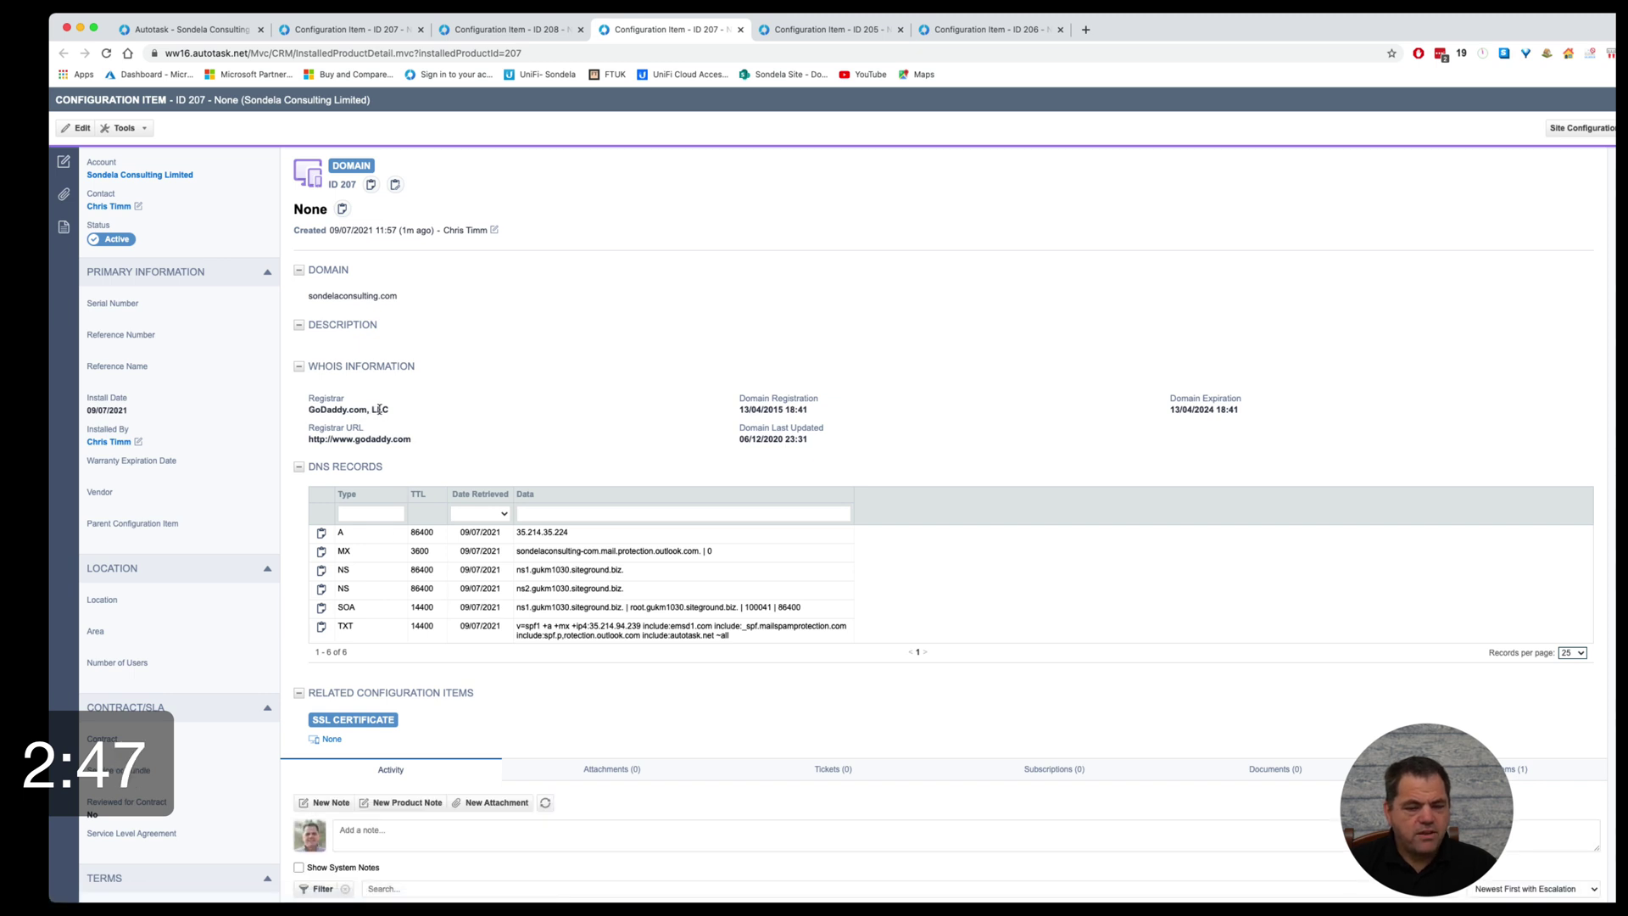
- Run Update Domain Details on the domain item and acknowledge the confirmation
click(120, 128)
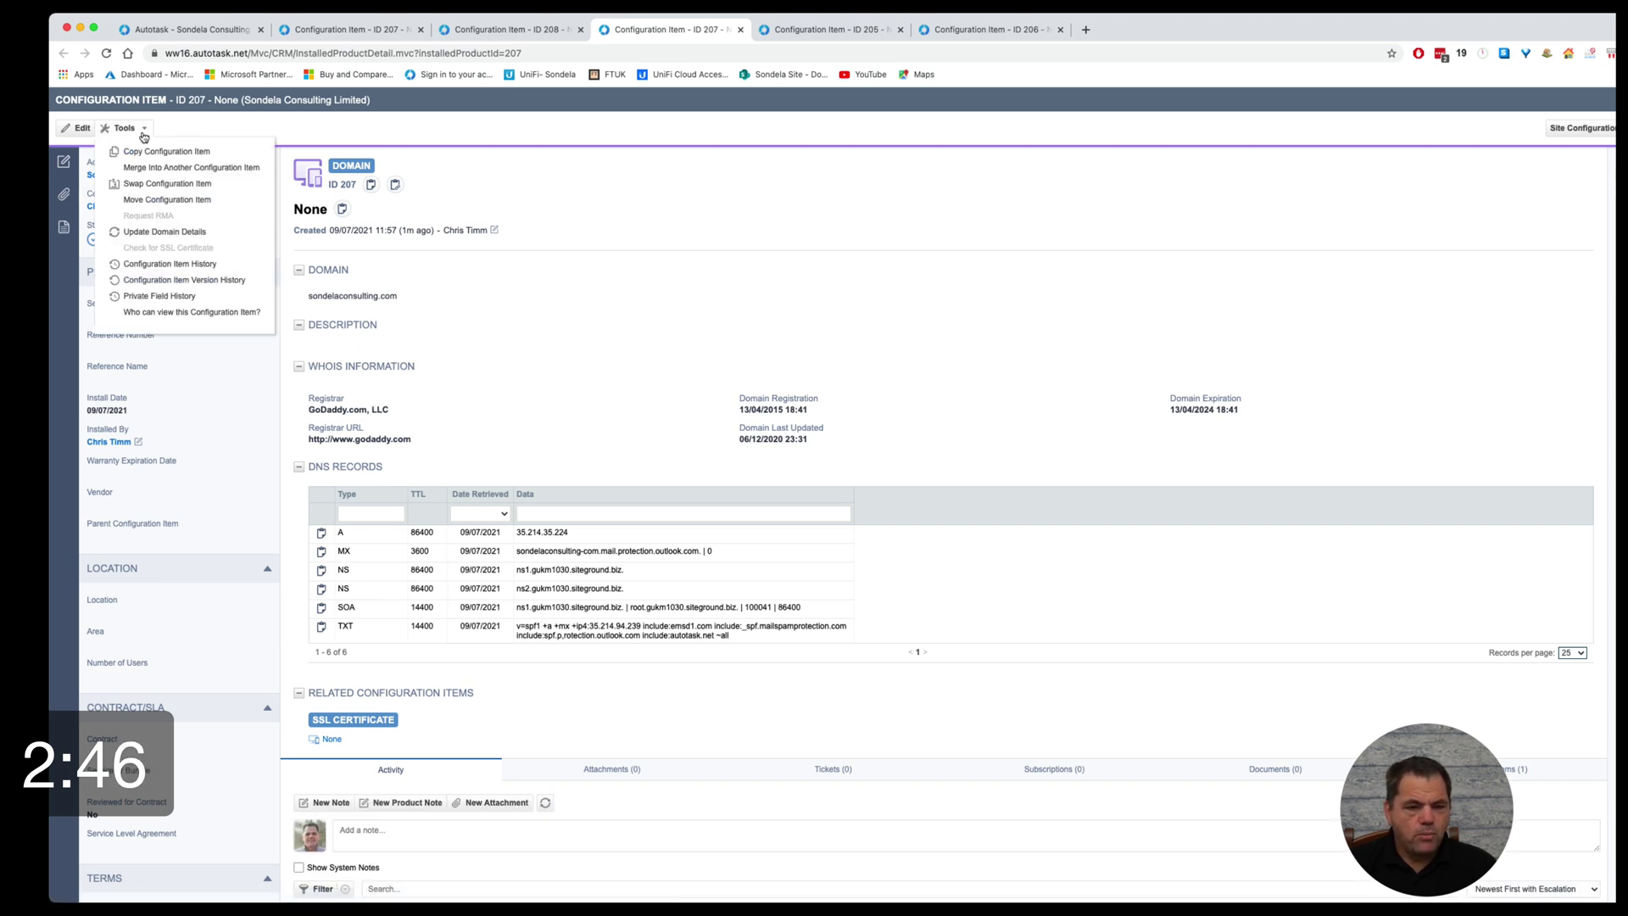
click(146, 232)
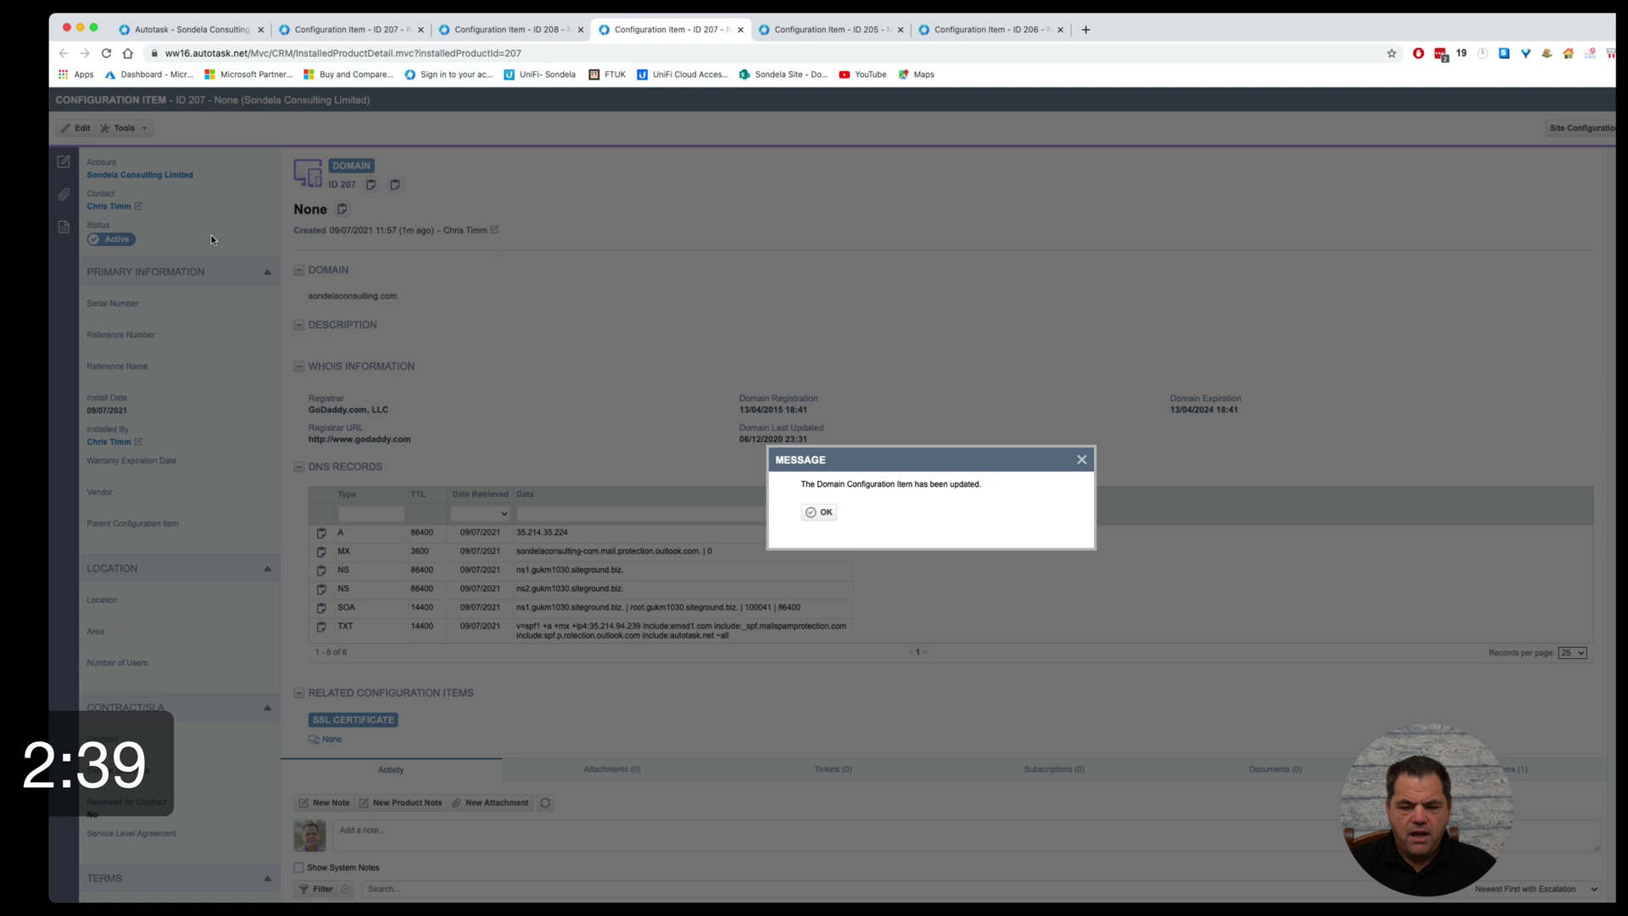
click(820, 513)
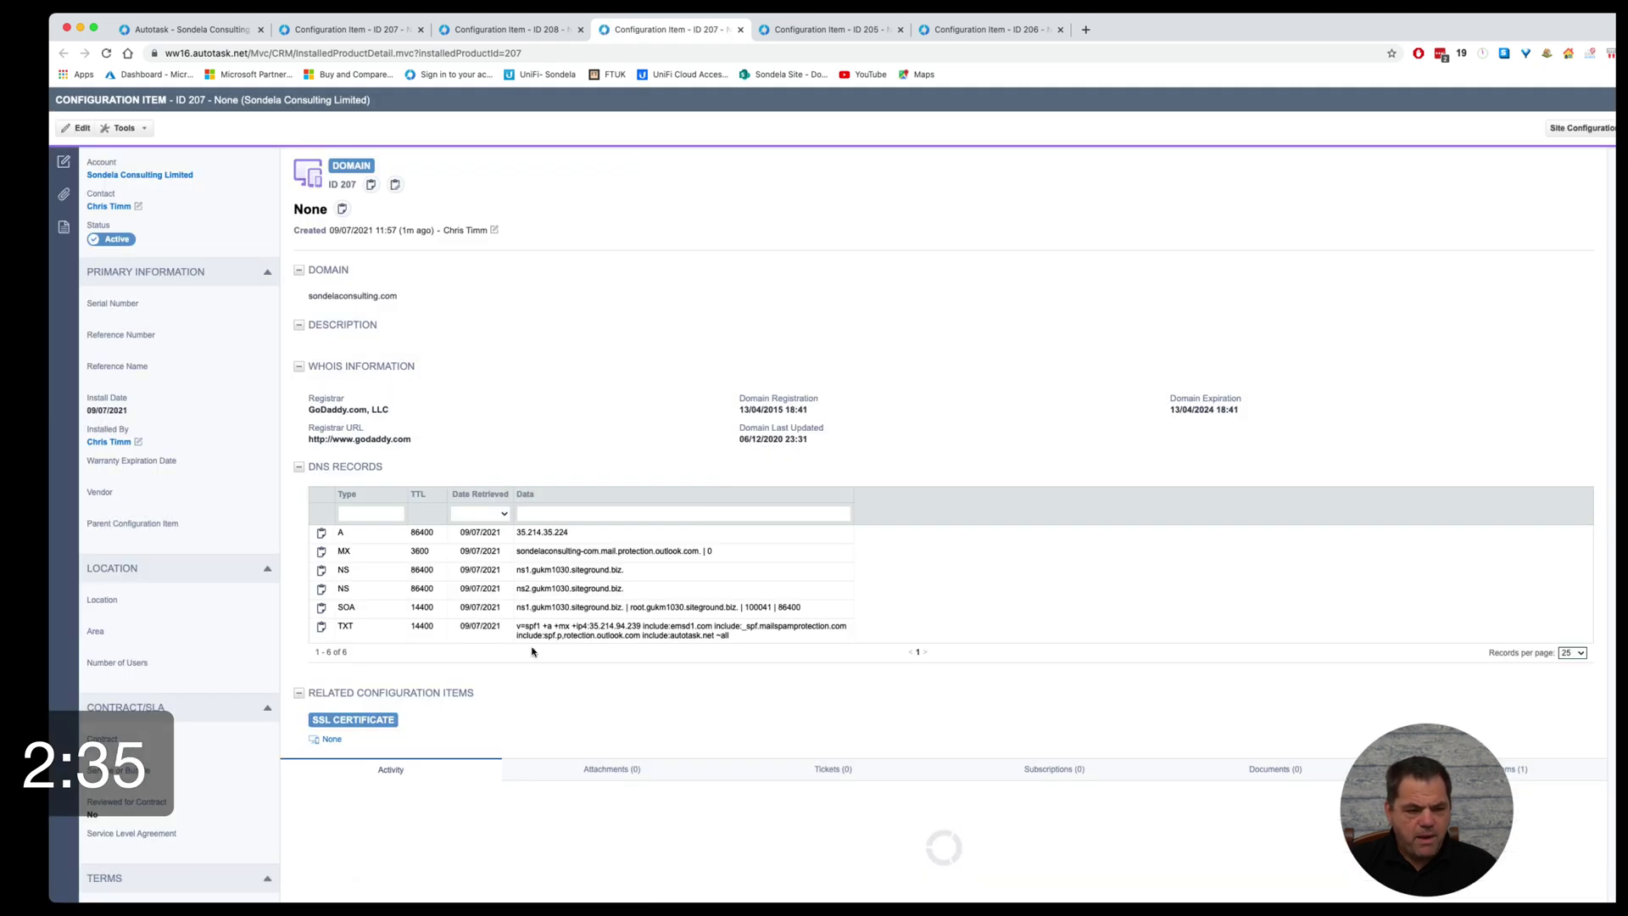
- Check the Activity note reporting no changes, then return to the 'DOmain and SSL' dashboard
scroll(532, 651, down, 1)
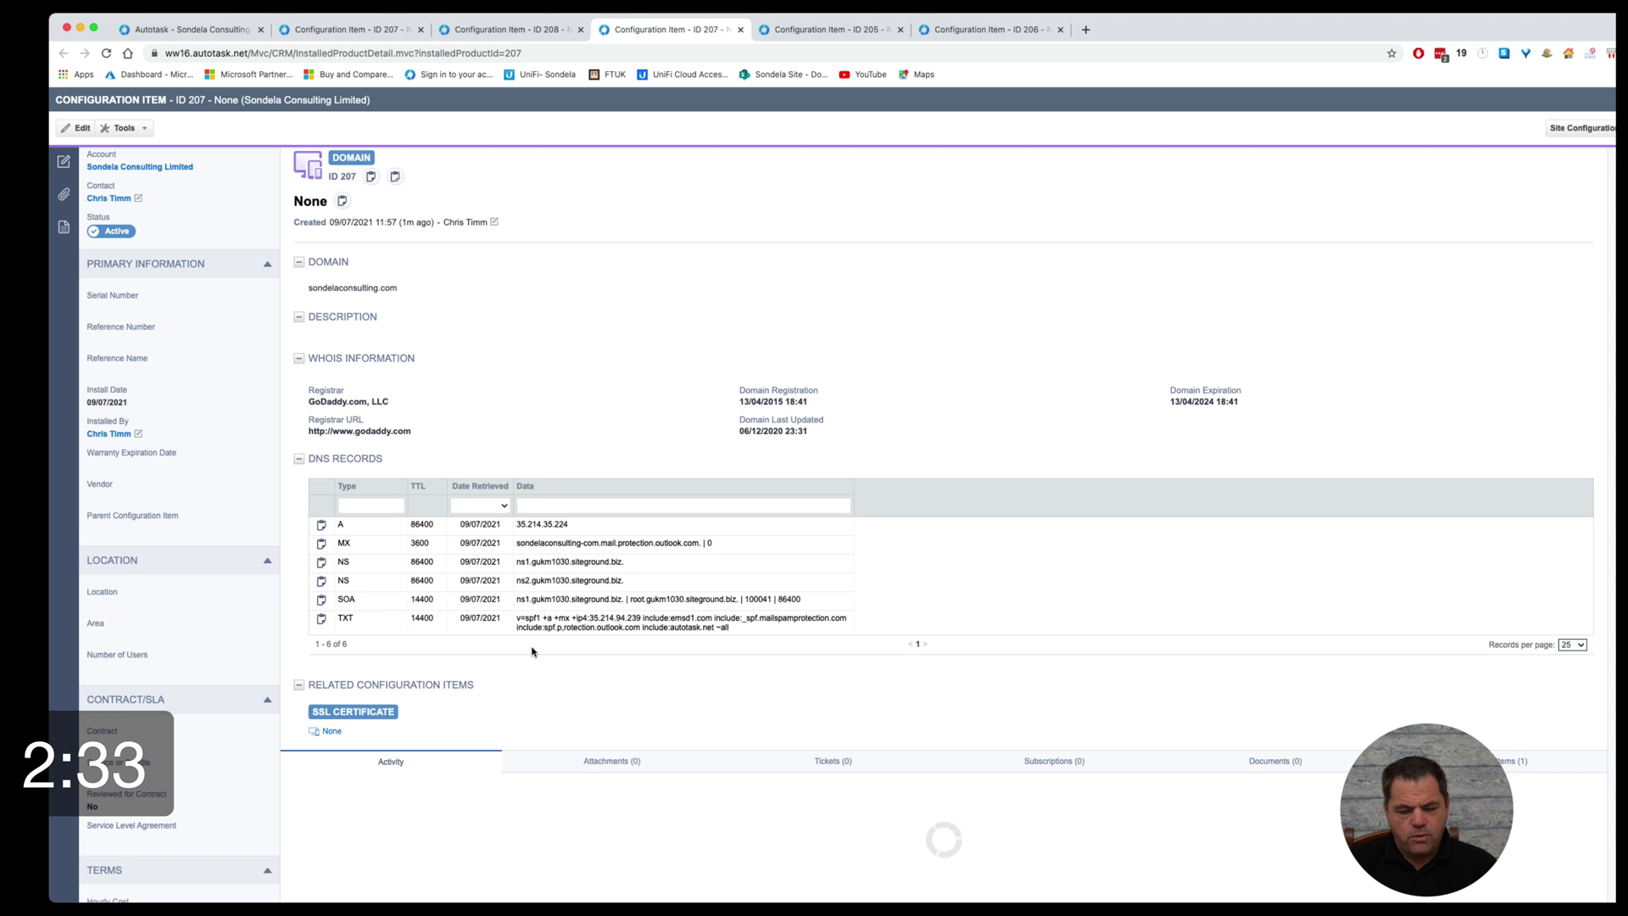
scroll(533, 651, down, 3)
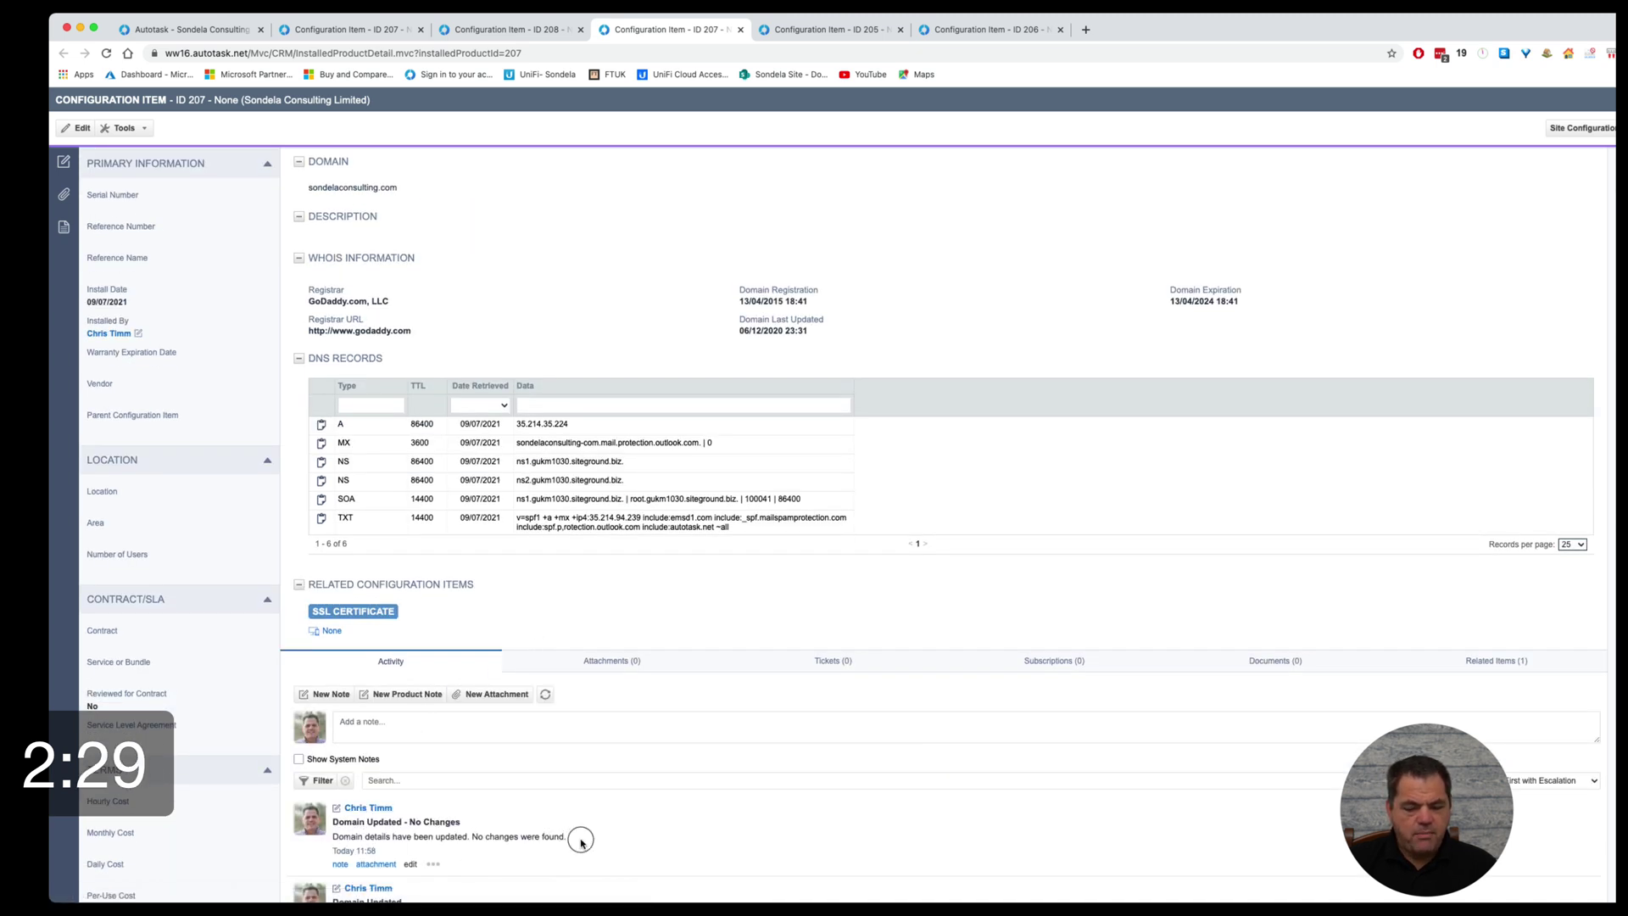
drag(582, 842, 331, 837)
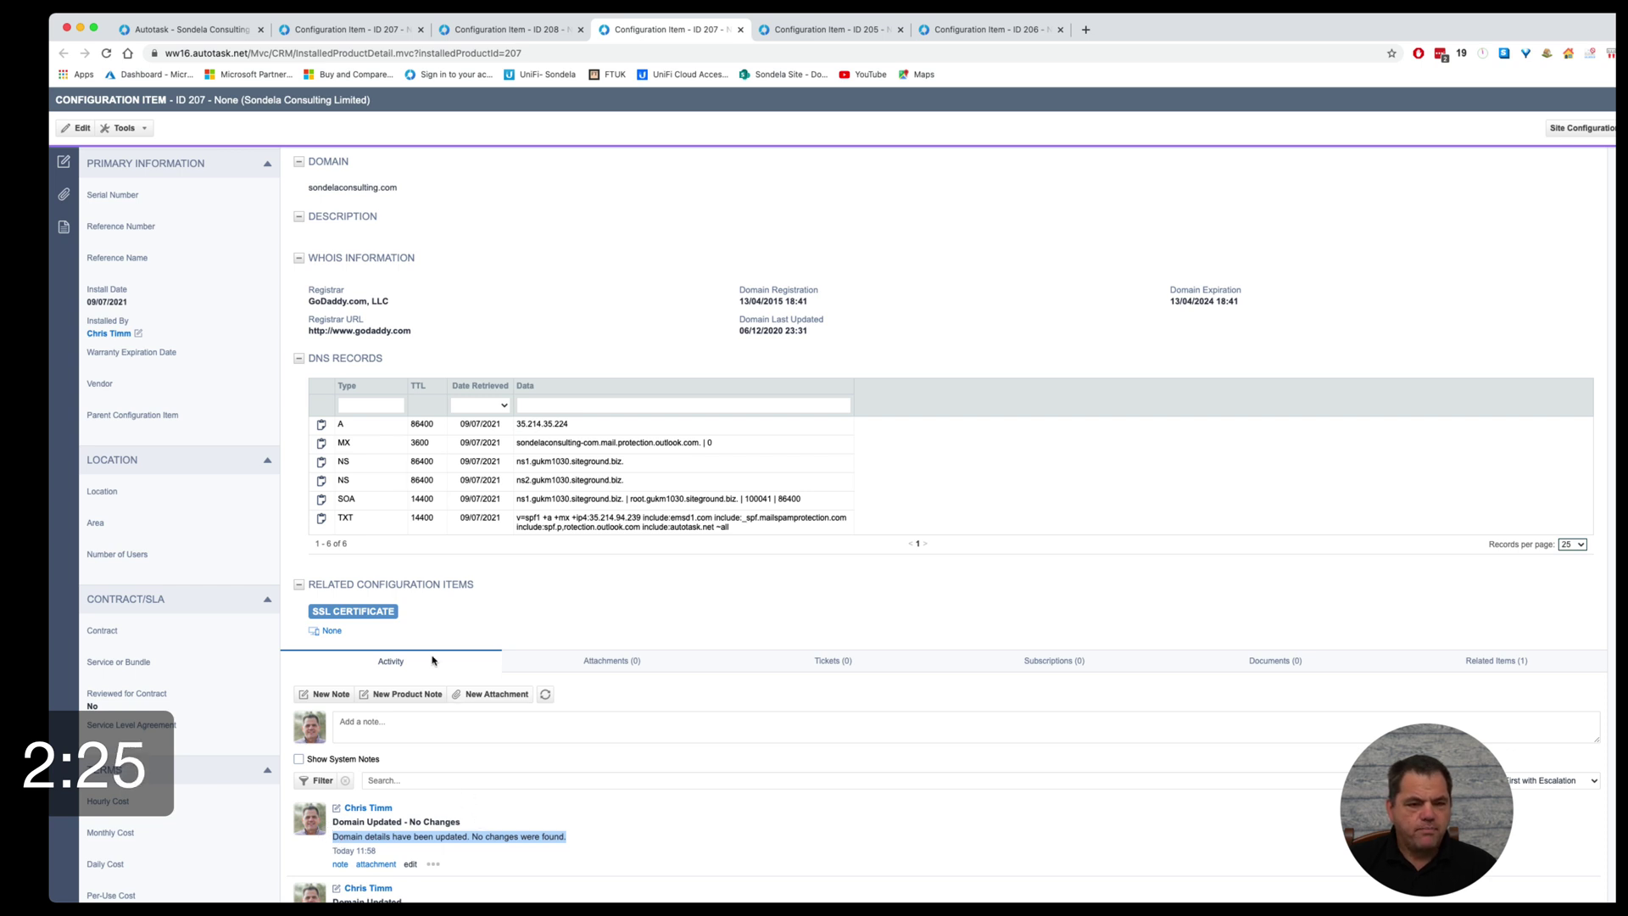
click(212, 32)
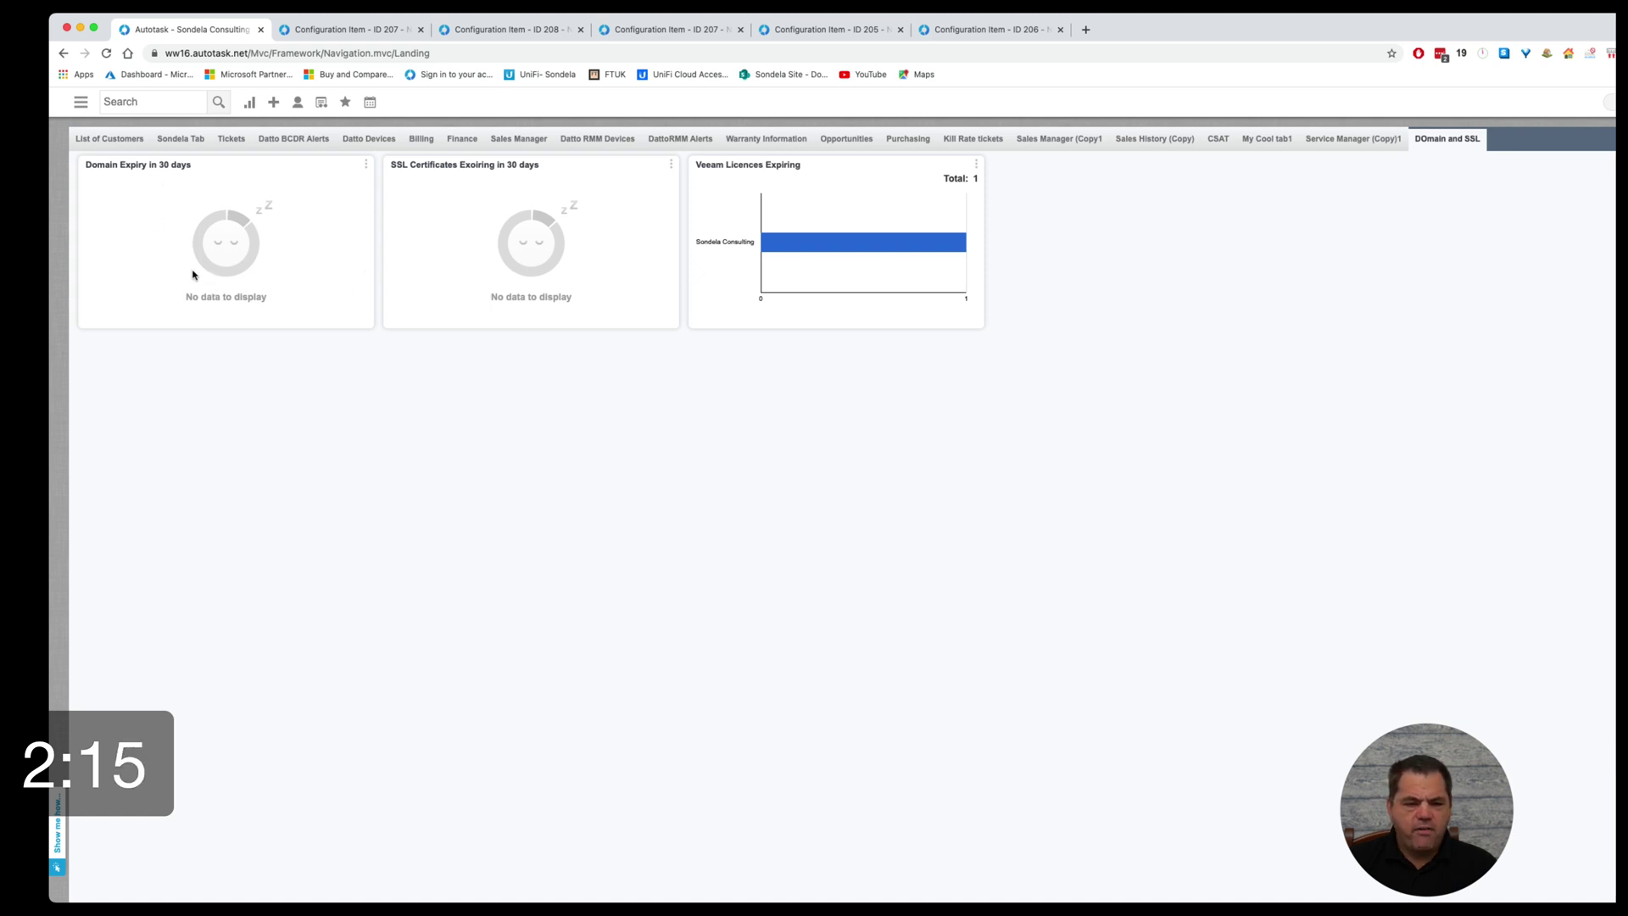
- Filter the Domain Expiry in 30 days widget on Domain Expiration Date, Now to Today Plus 30 Days
click(368, 166)
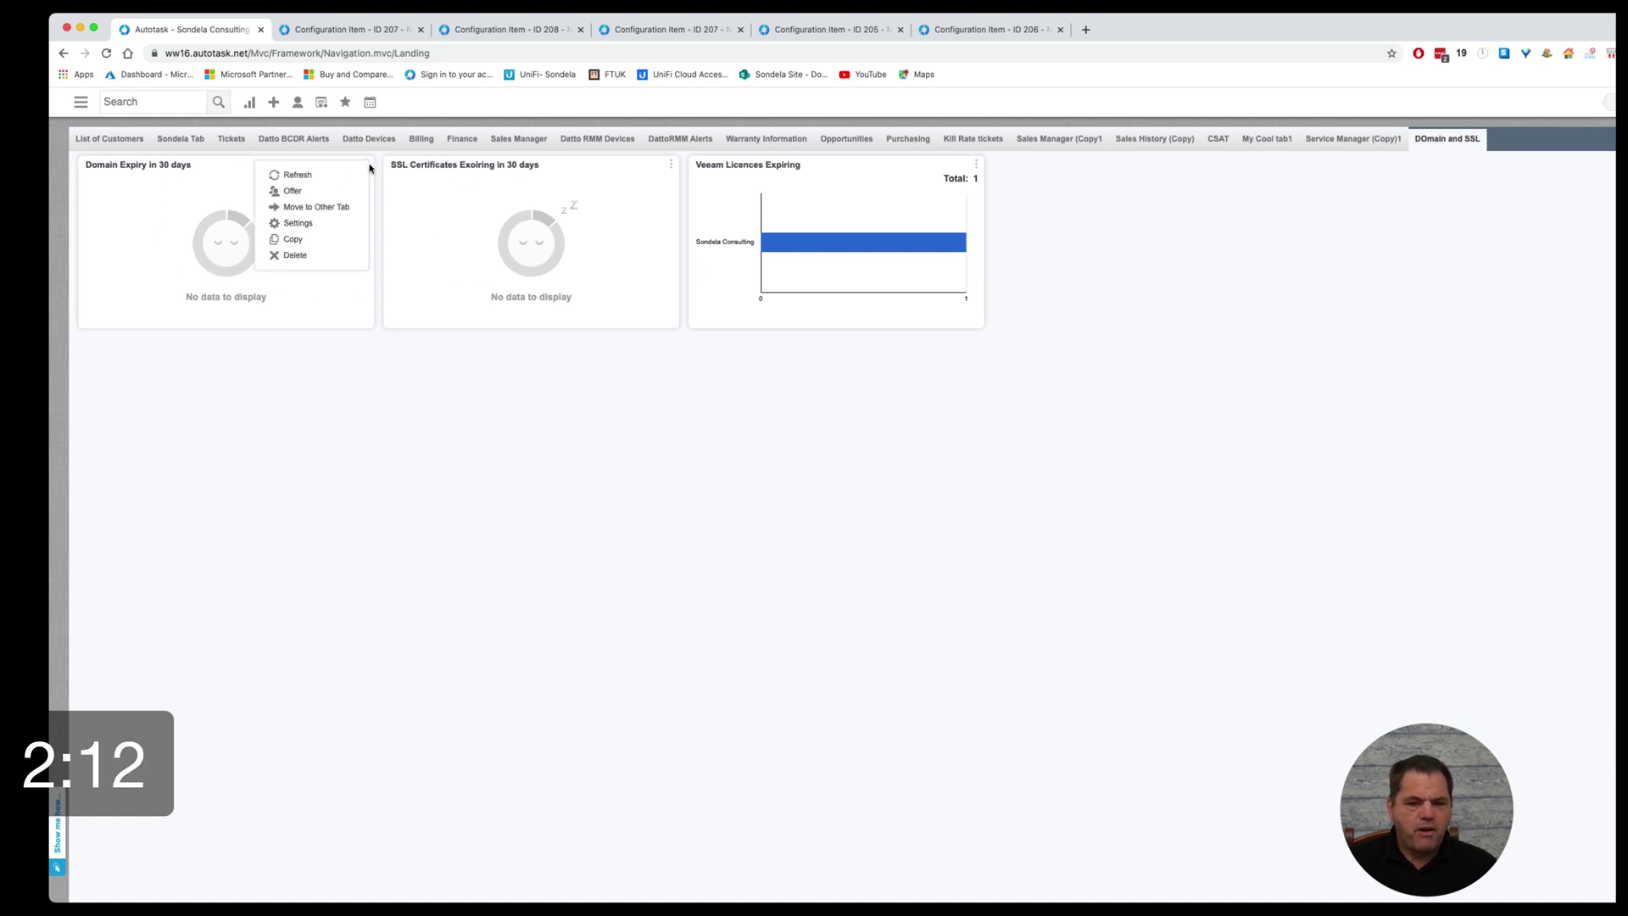
click(322, 225)
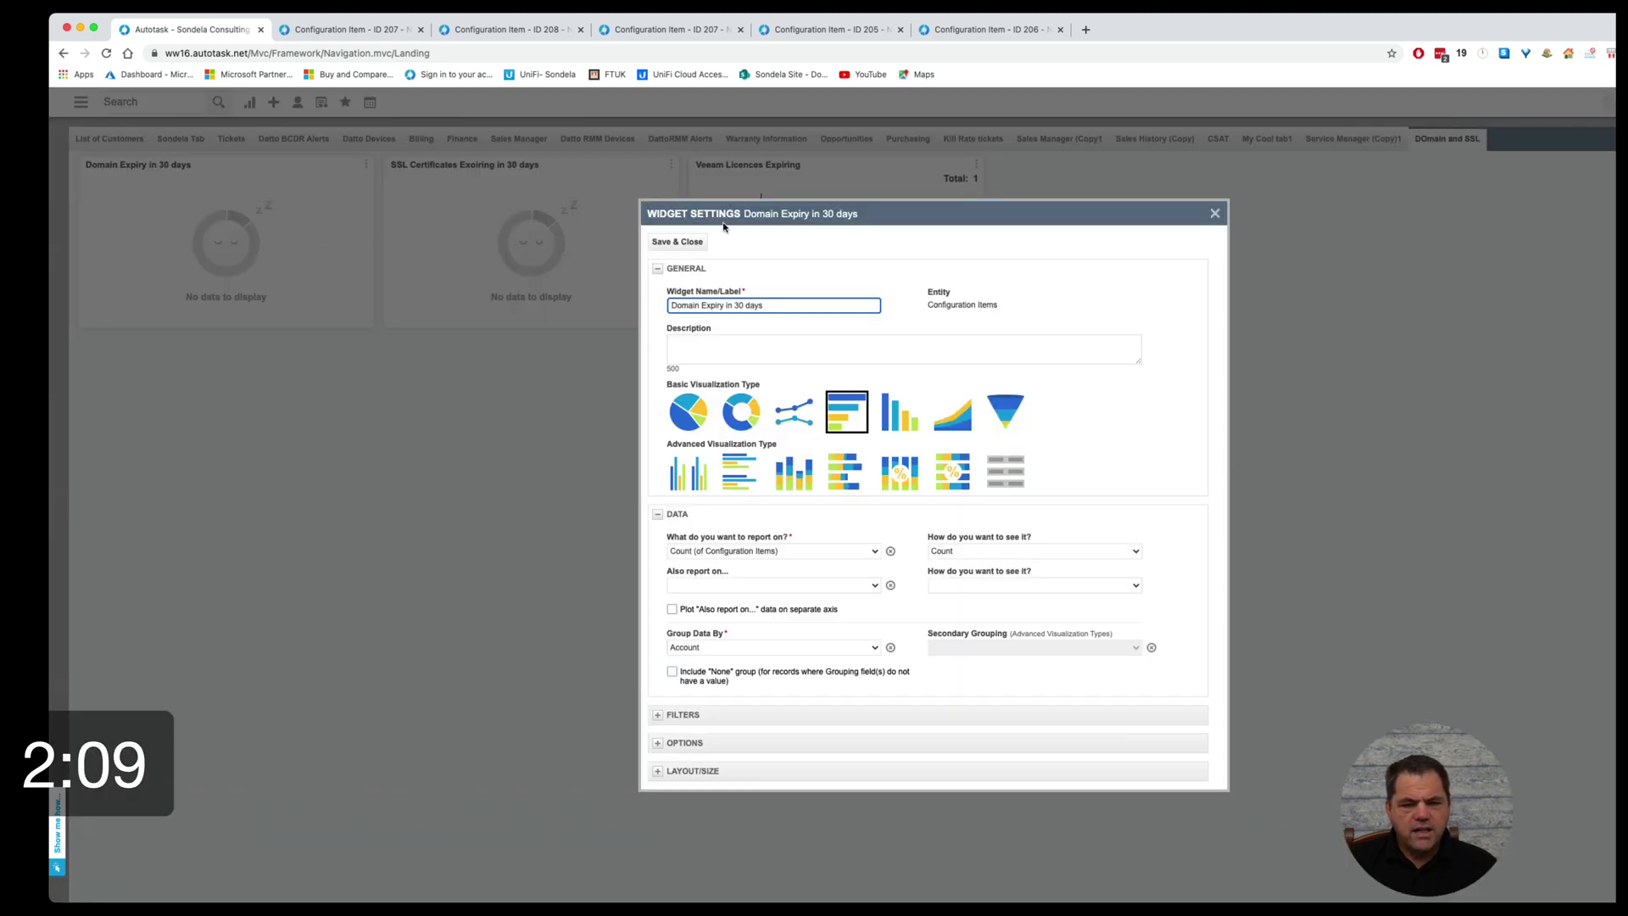
click(747, 214)
click(912, 216)
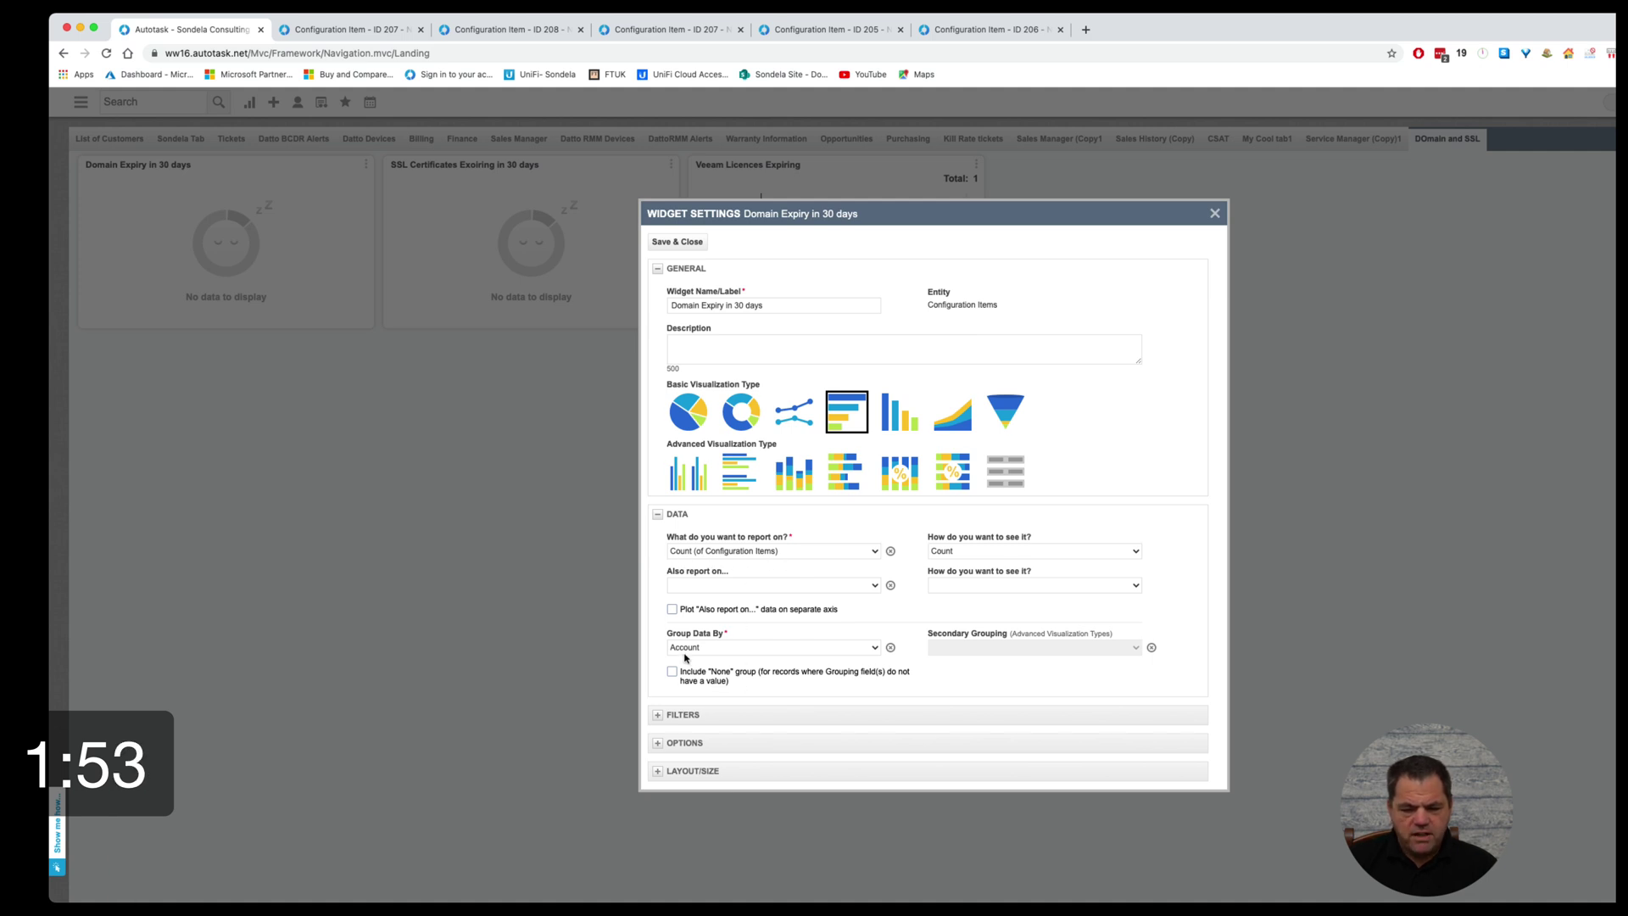
click(658, 715)
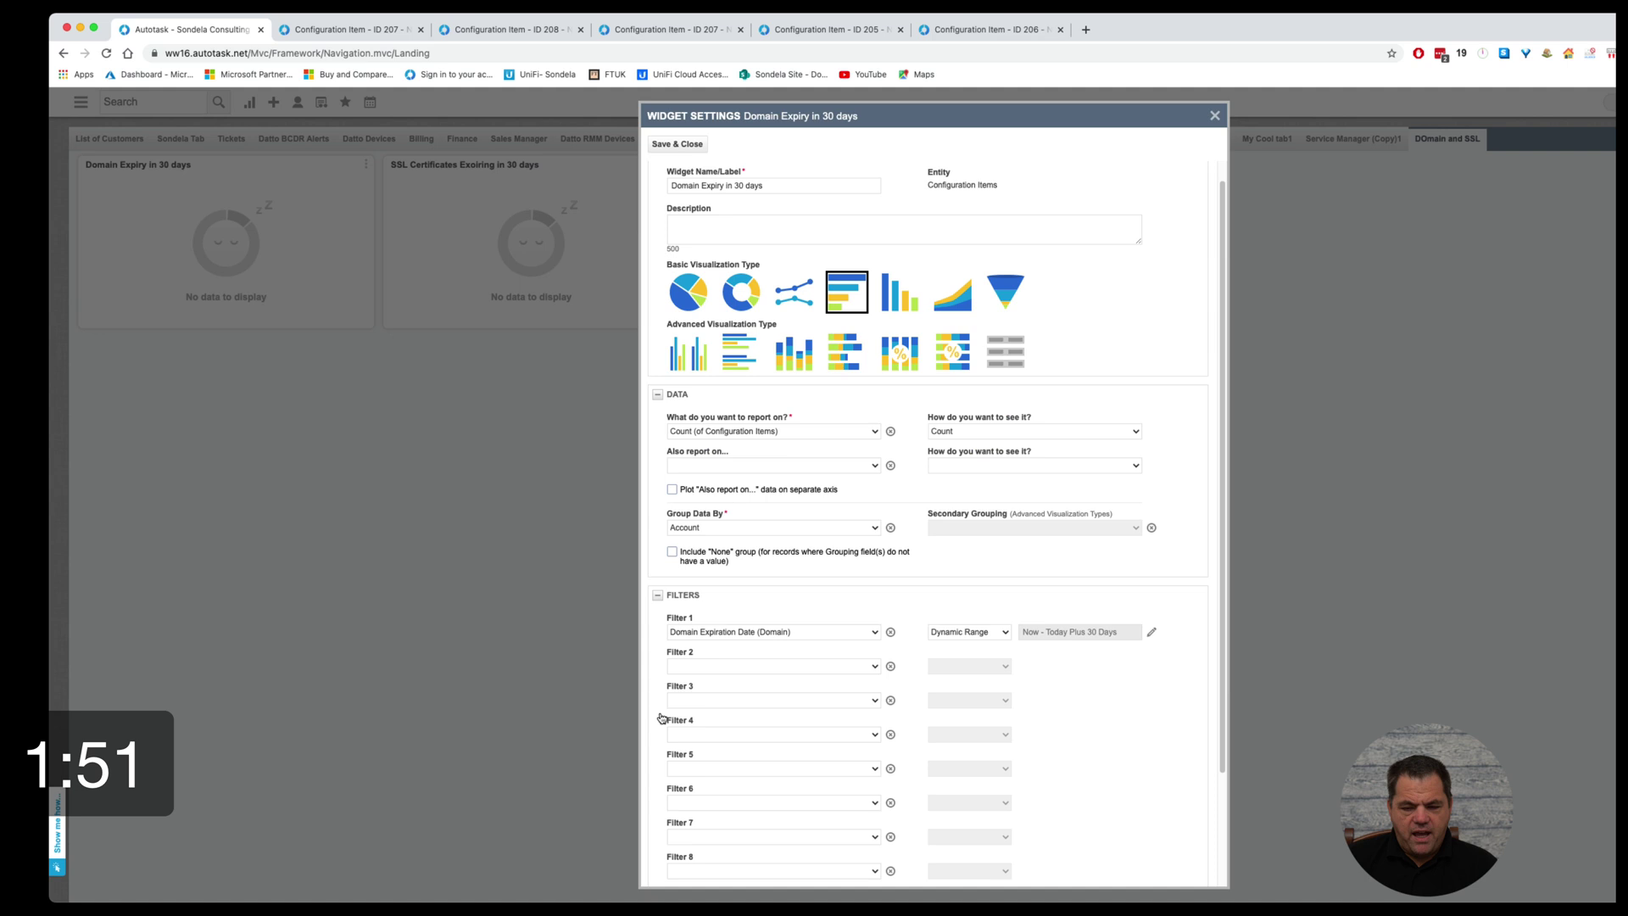
scroll(683, 719, down, 2)
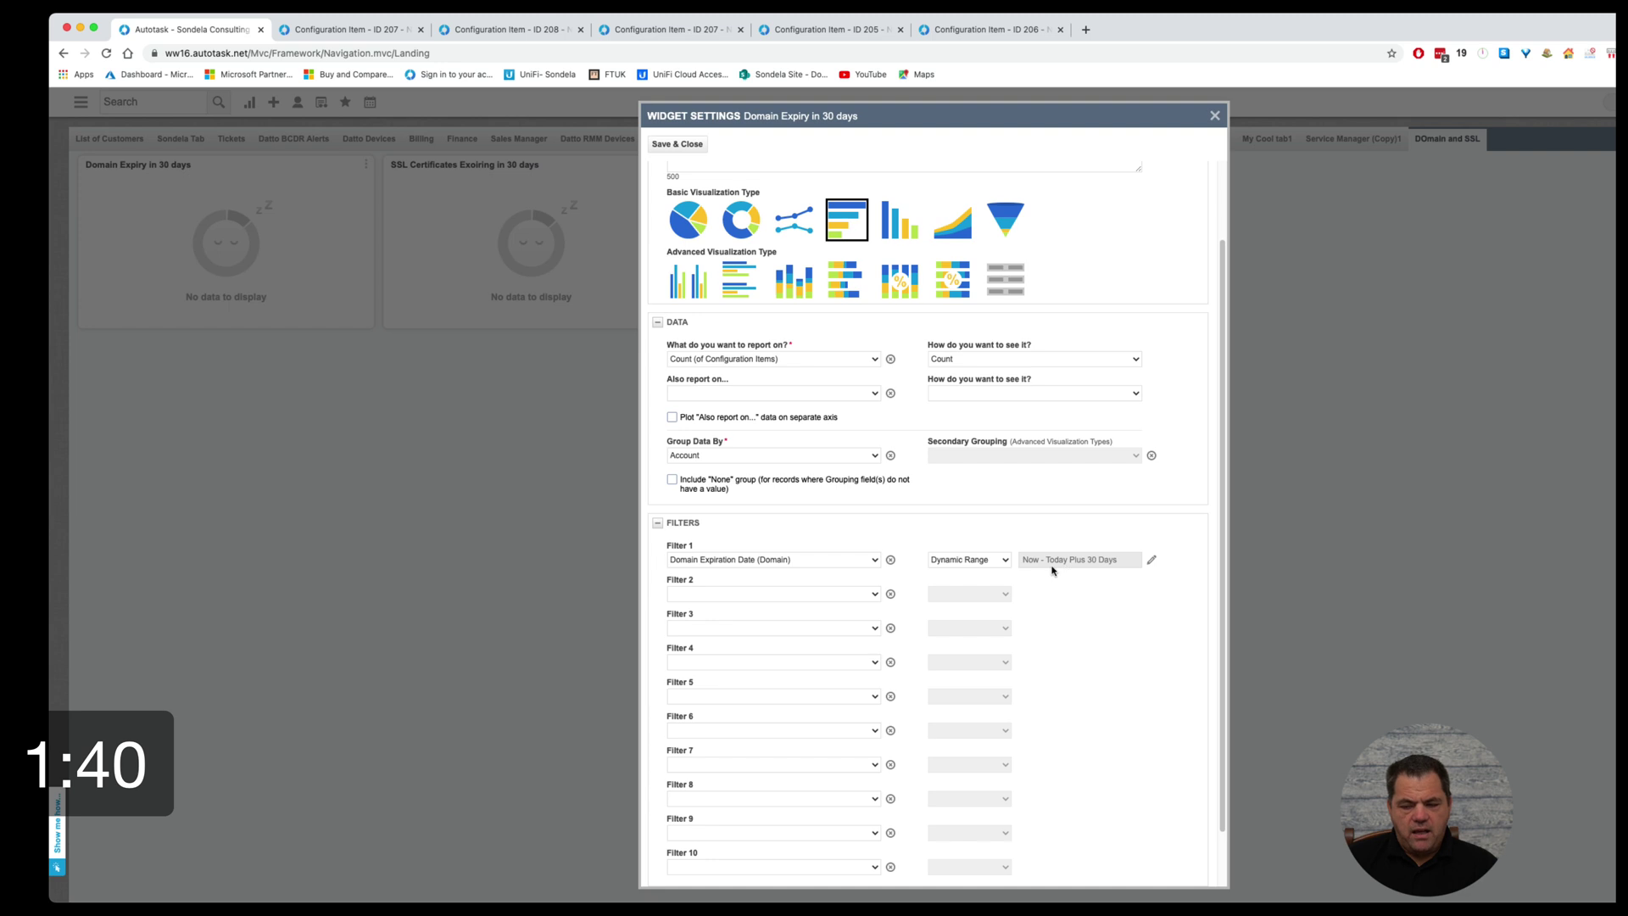
click(1152, 560)
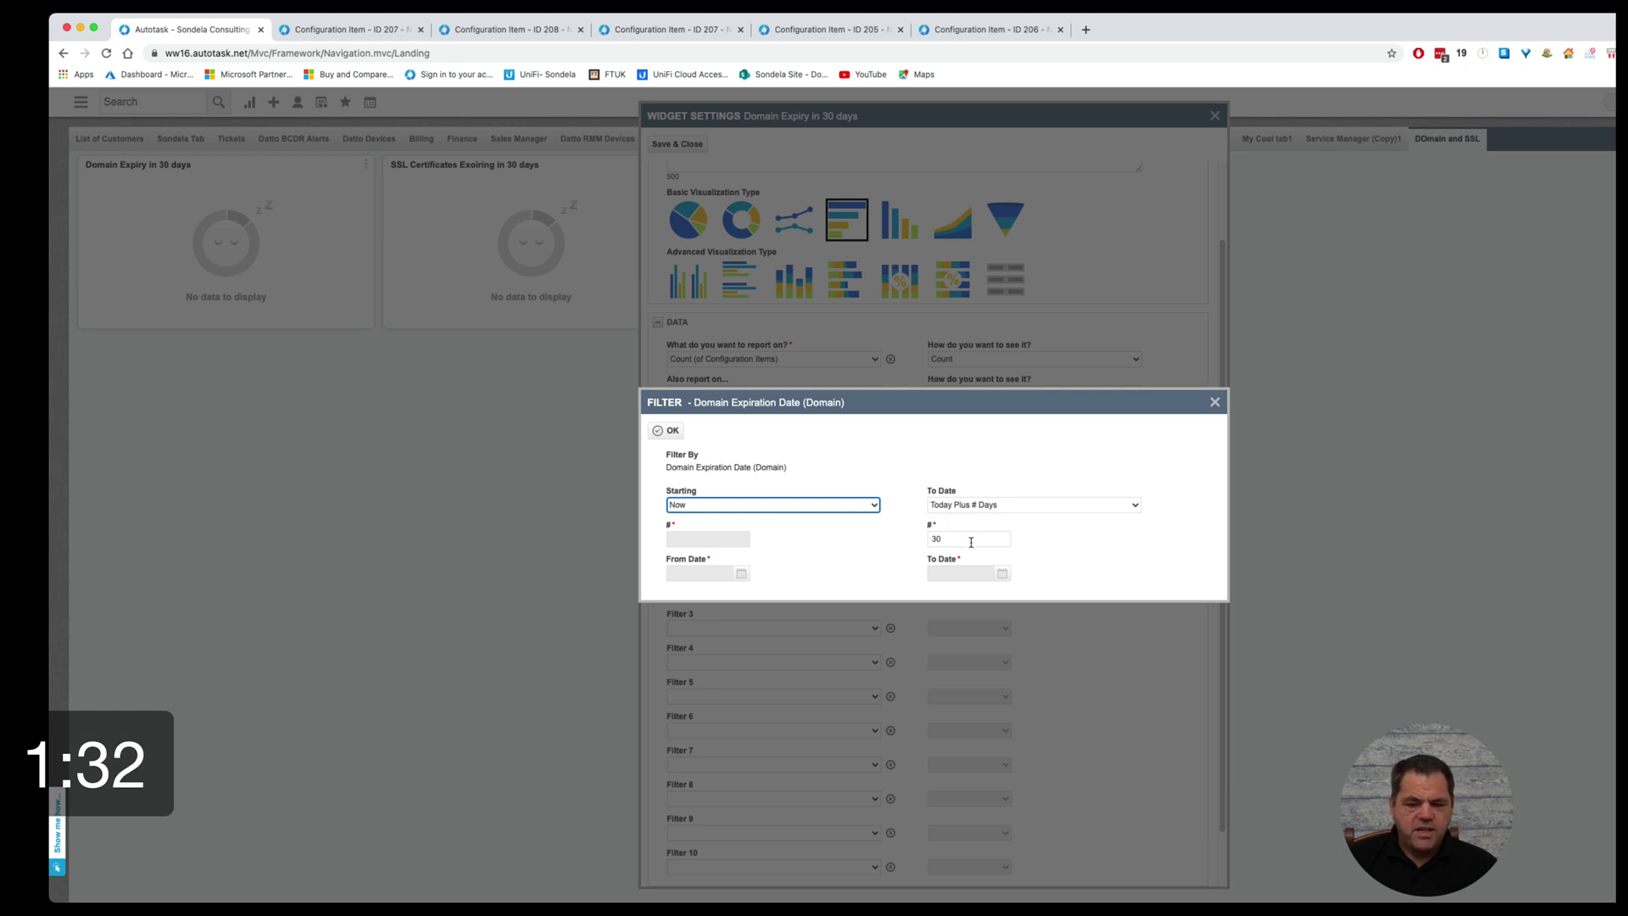
click(666, 430)
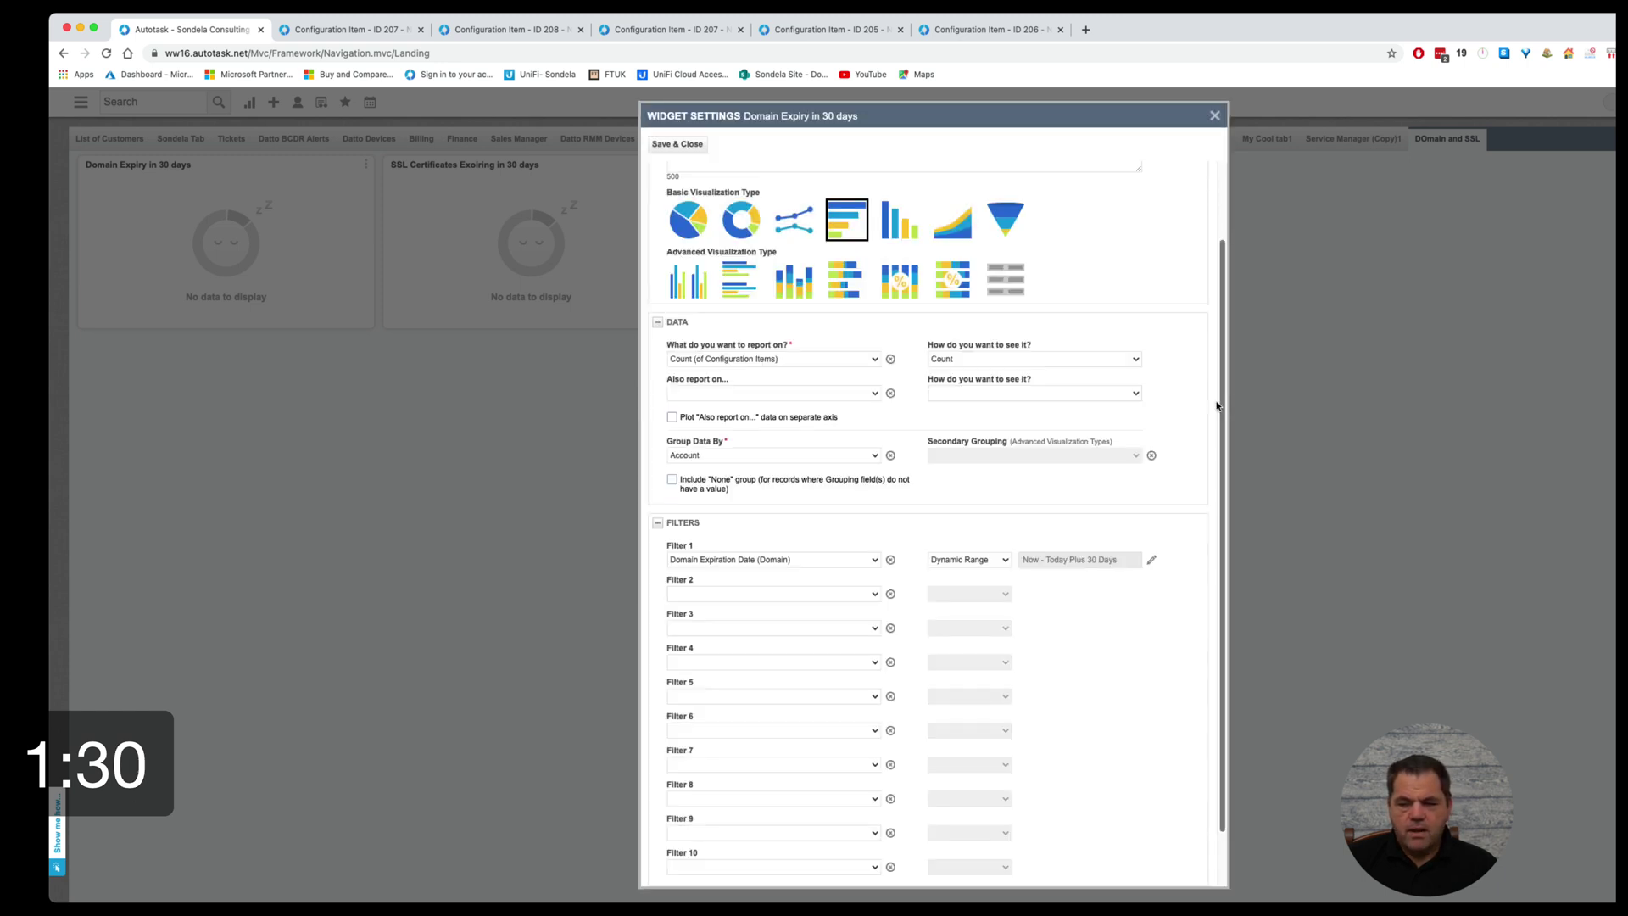
click(673, 145)
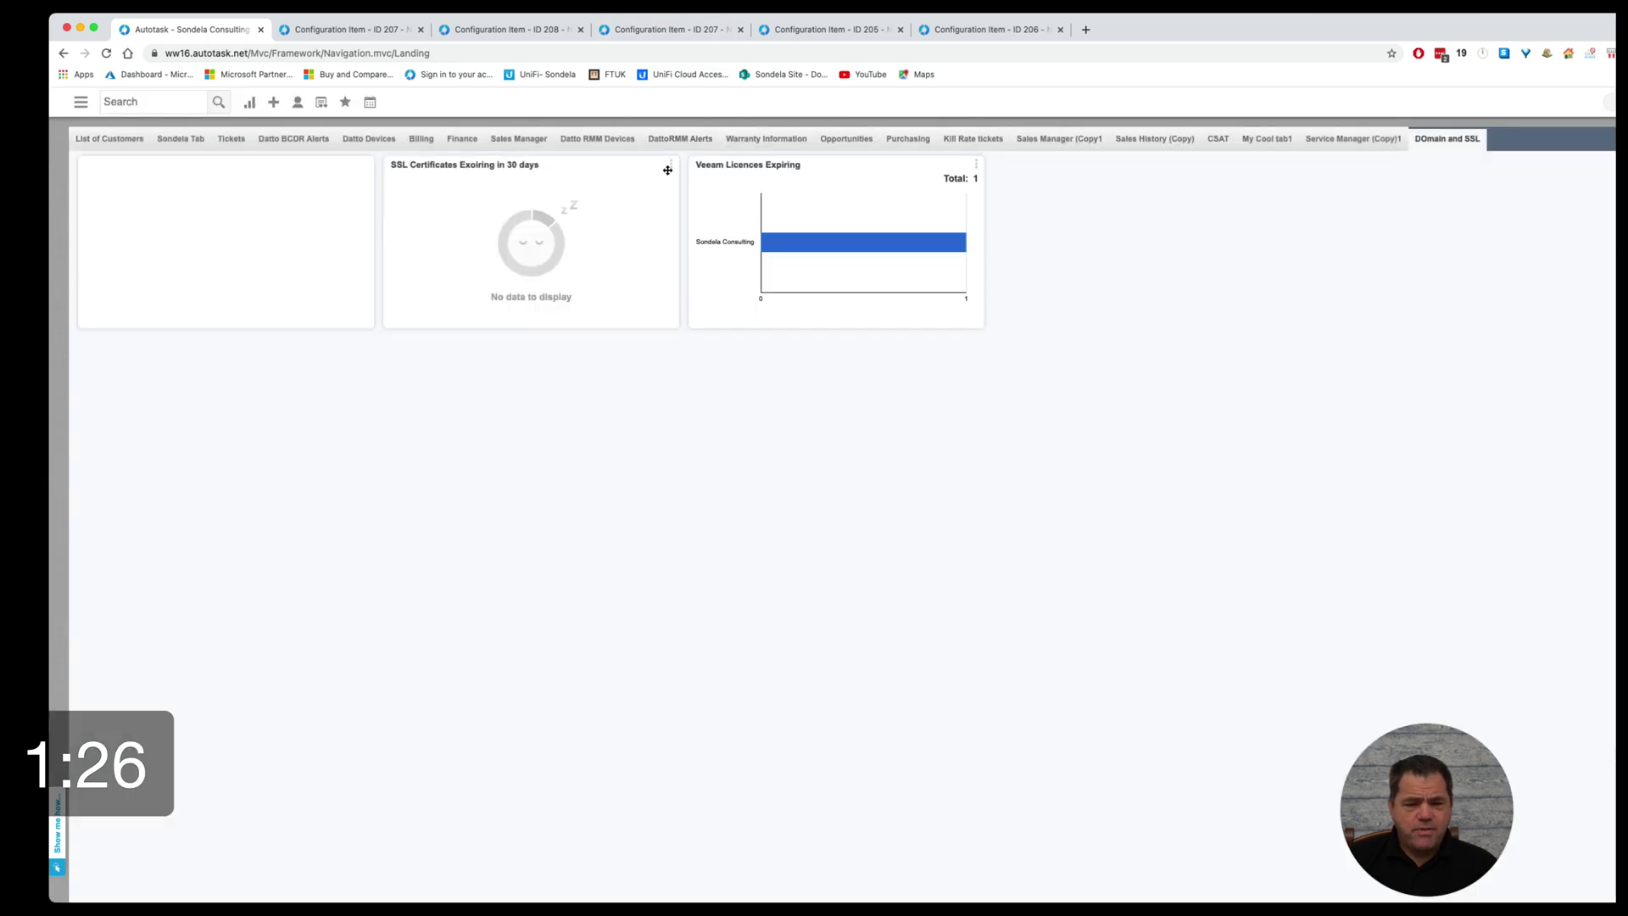
- Open the SSL Certificates Expiring in 30 days widget settings and reveal its Valid Until Date filter
click(670, 166)
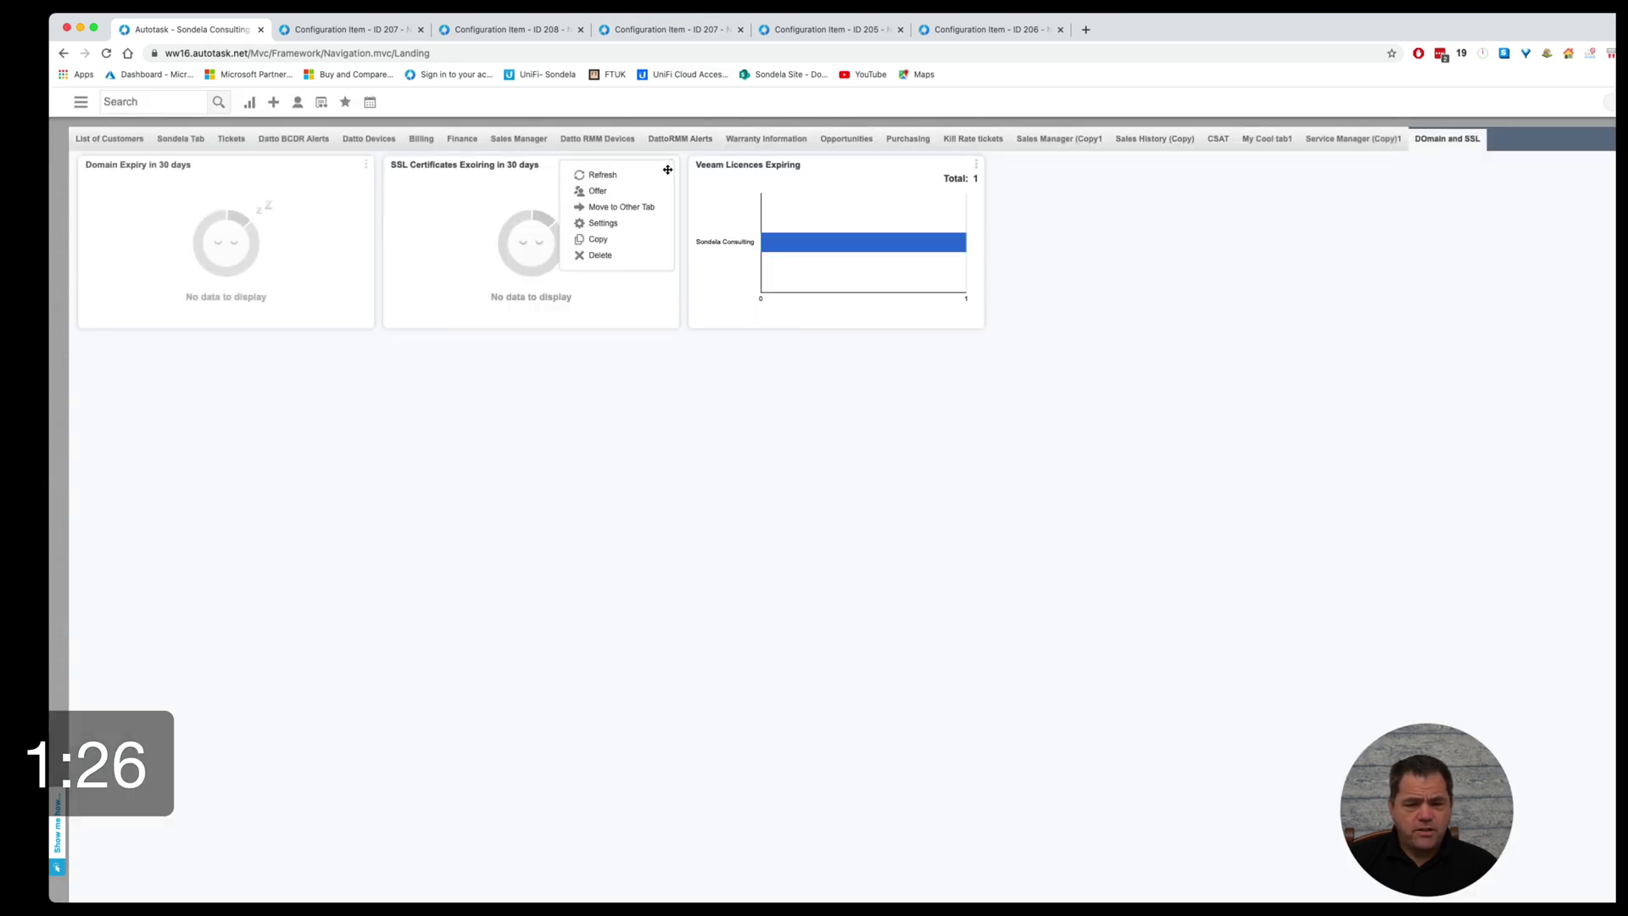
click(622, 222)
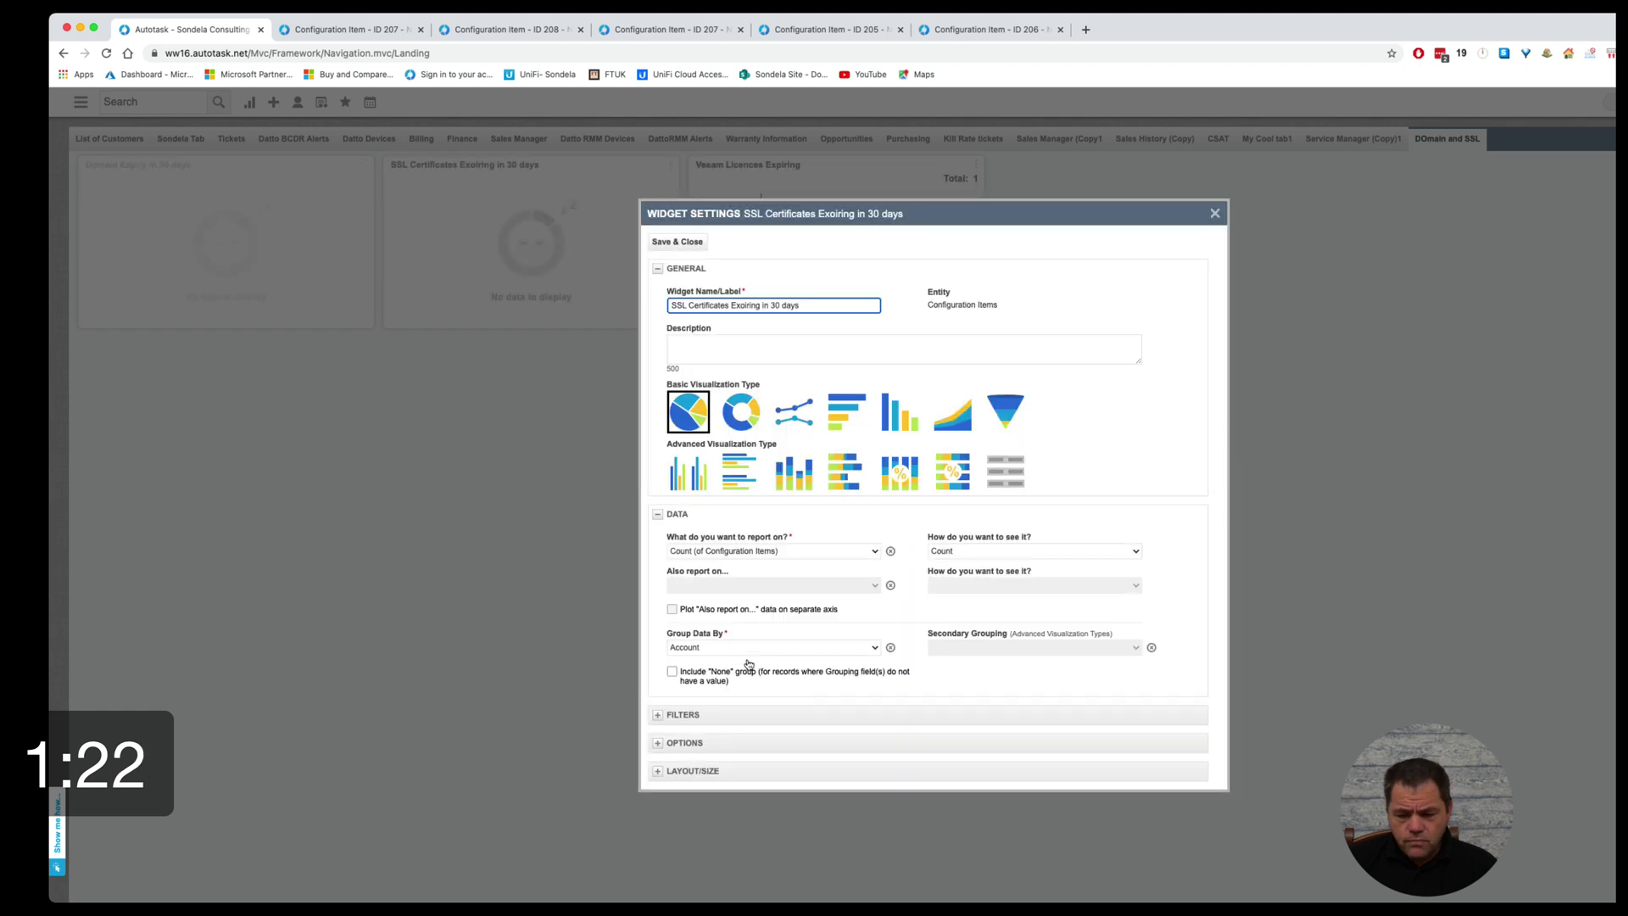
click(658, 715)
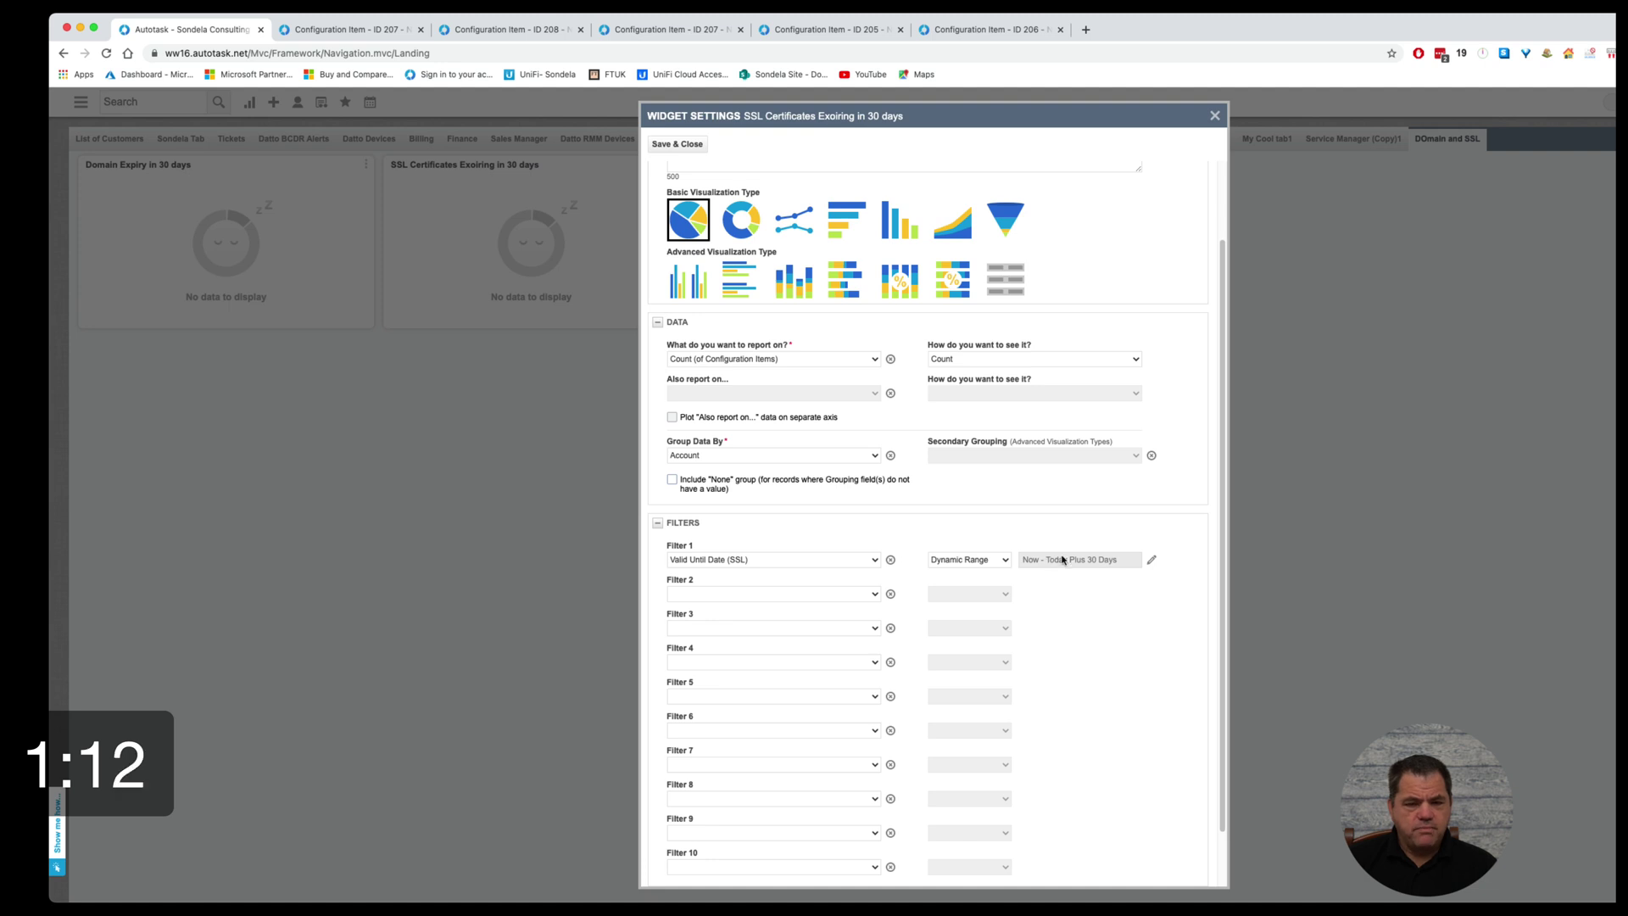
- Save the SSL widget settings, reopen domain item 207 from recent items, then open SSL certificate 208
click(678, 144)
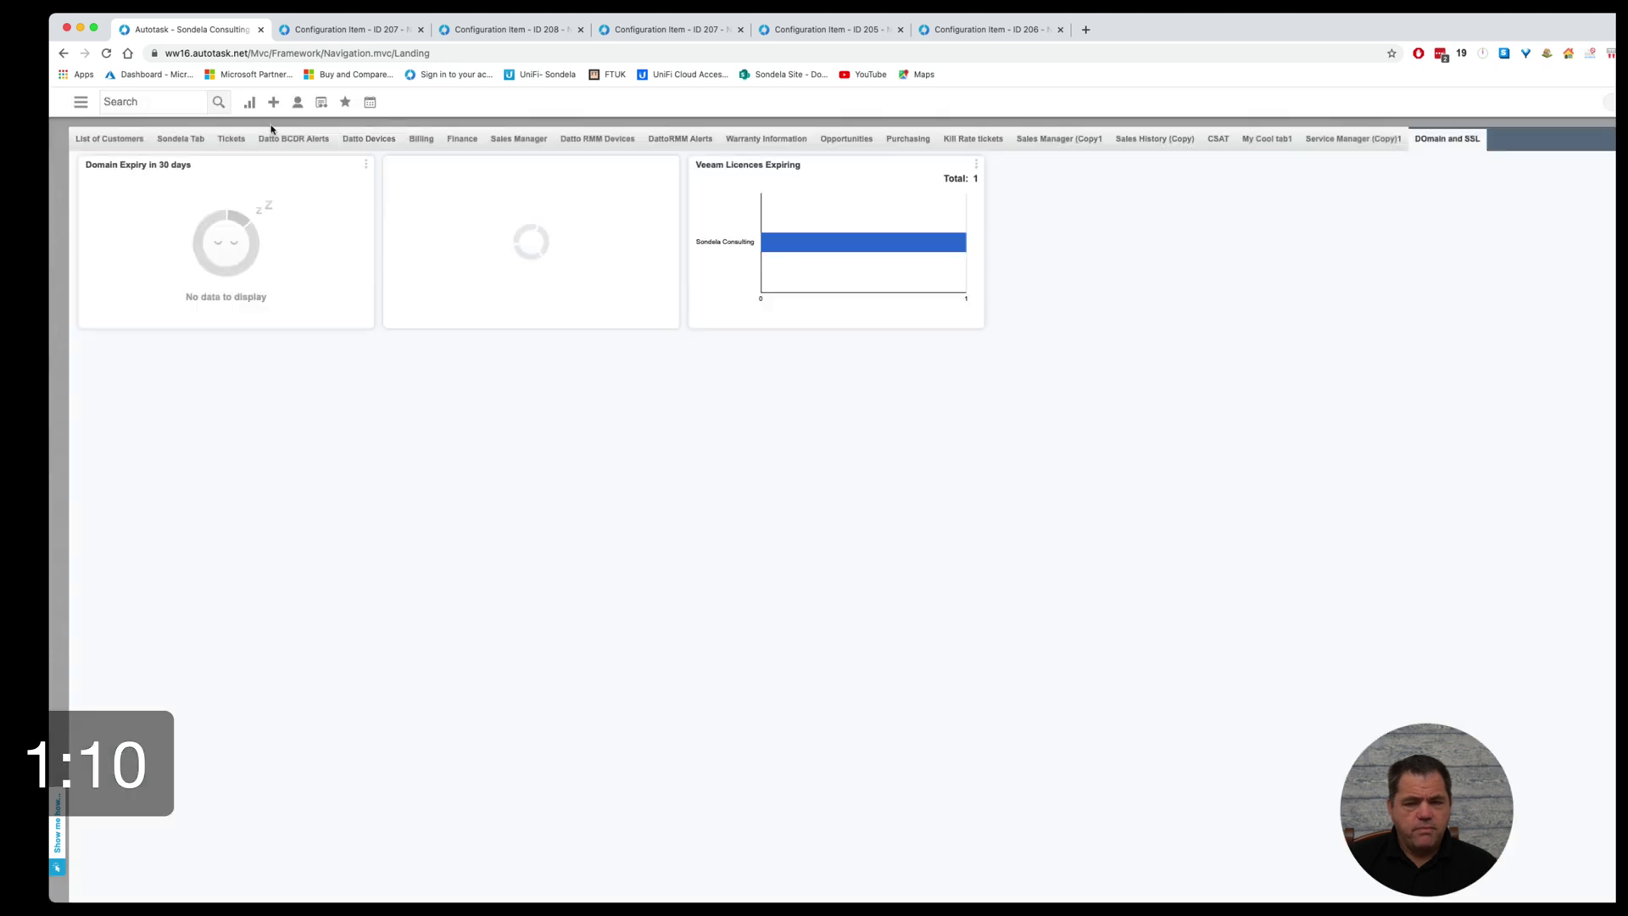
click(307, 105)
mouse_move(321, 104)
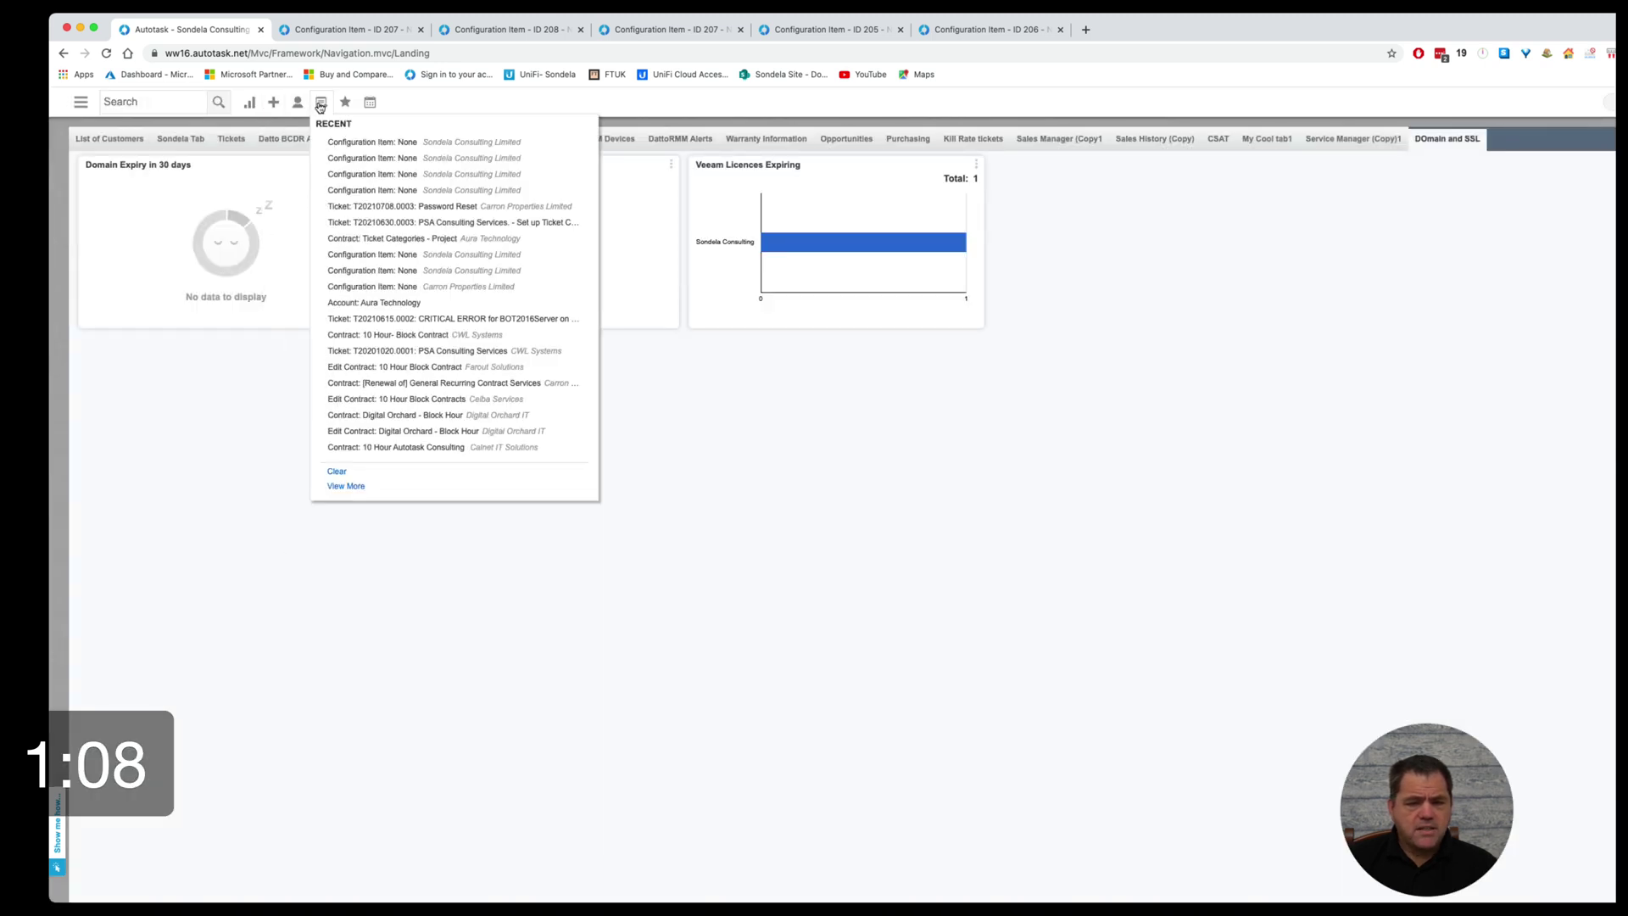
click(393, 150)
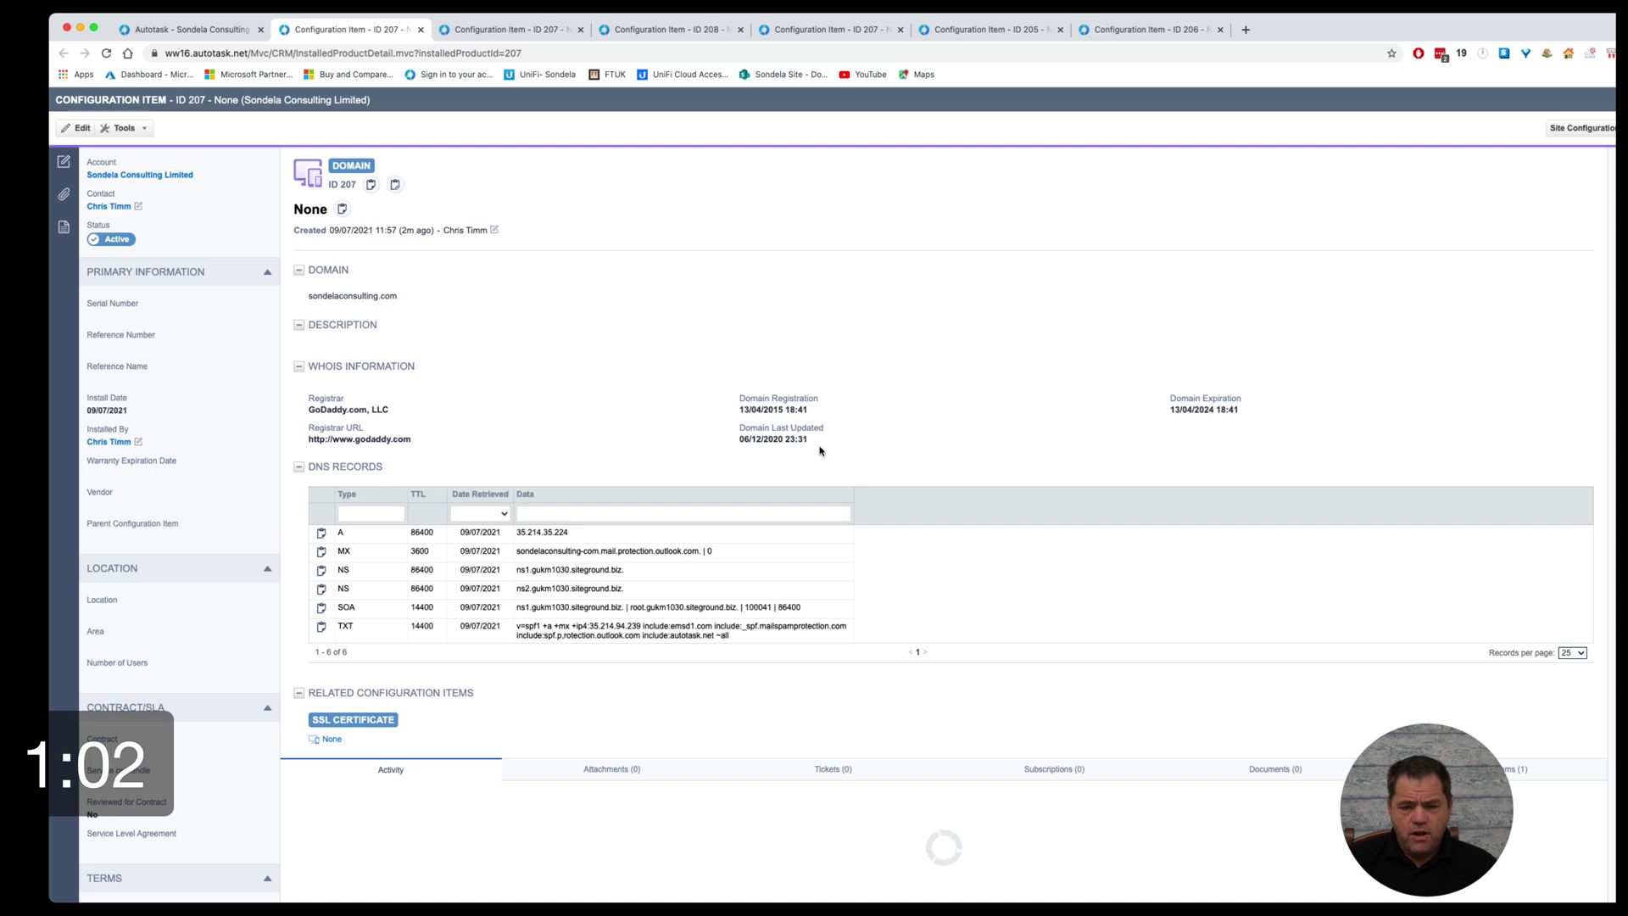
drag(1240, 409, 1178, 410)
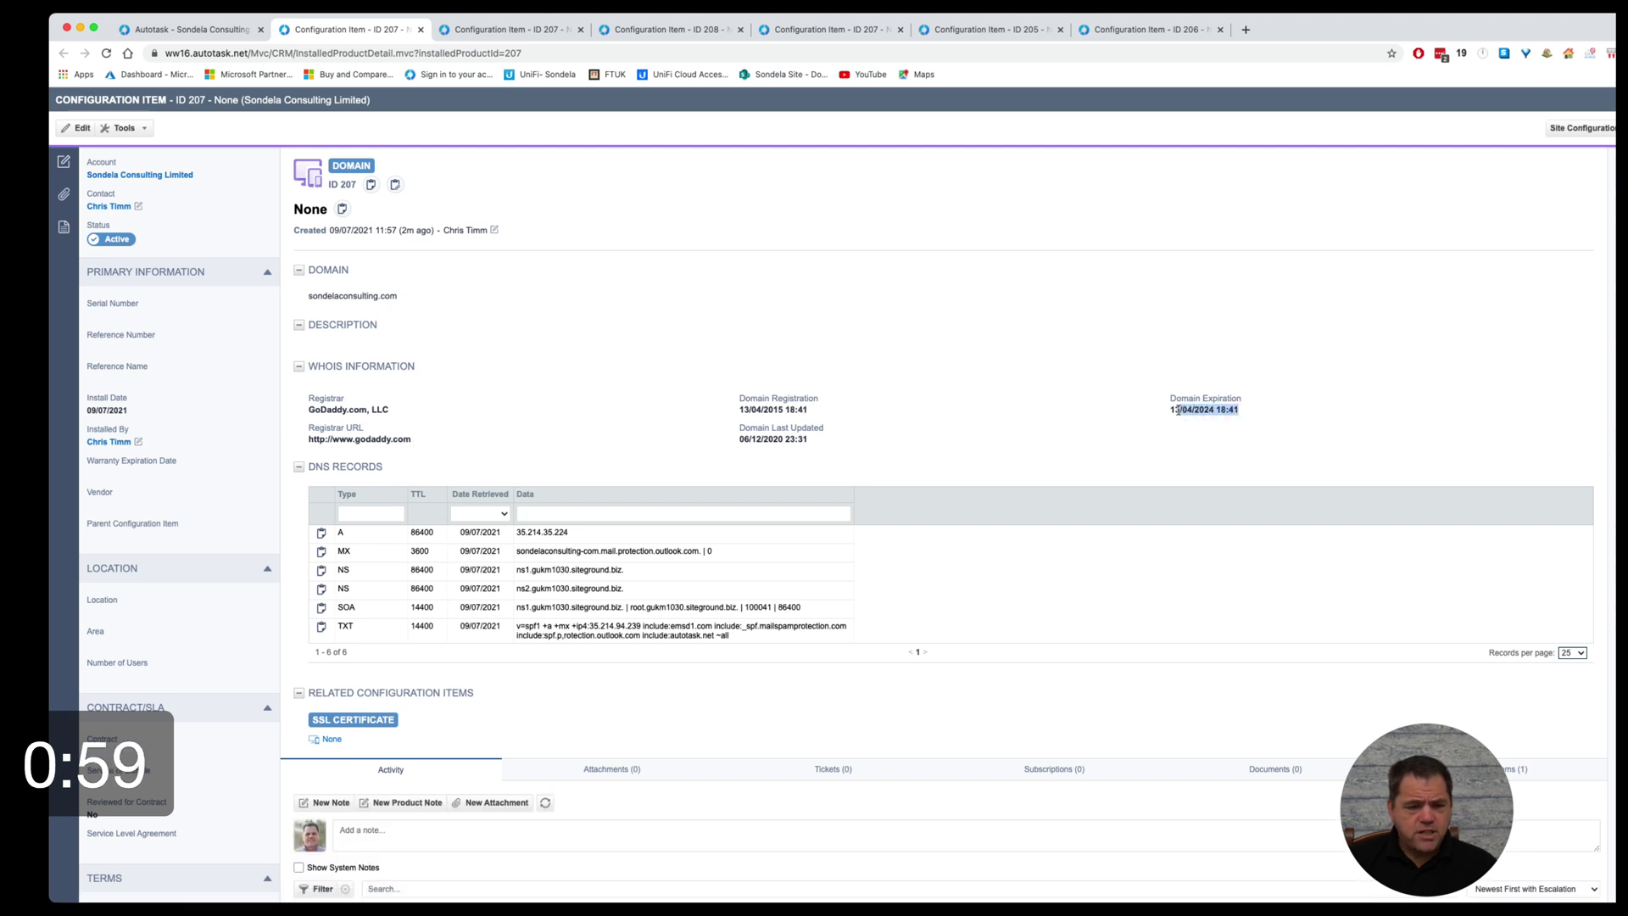
click(332, 739)
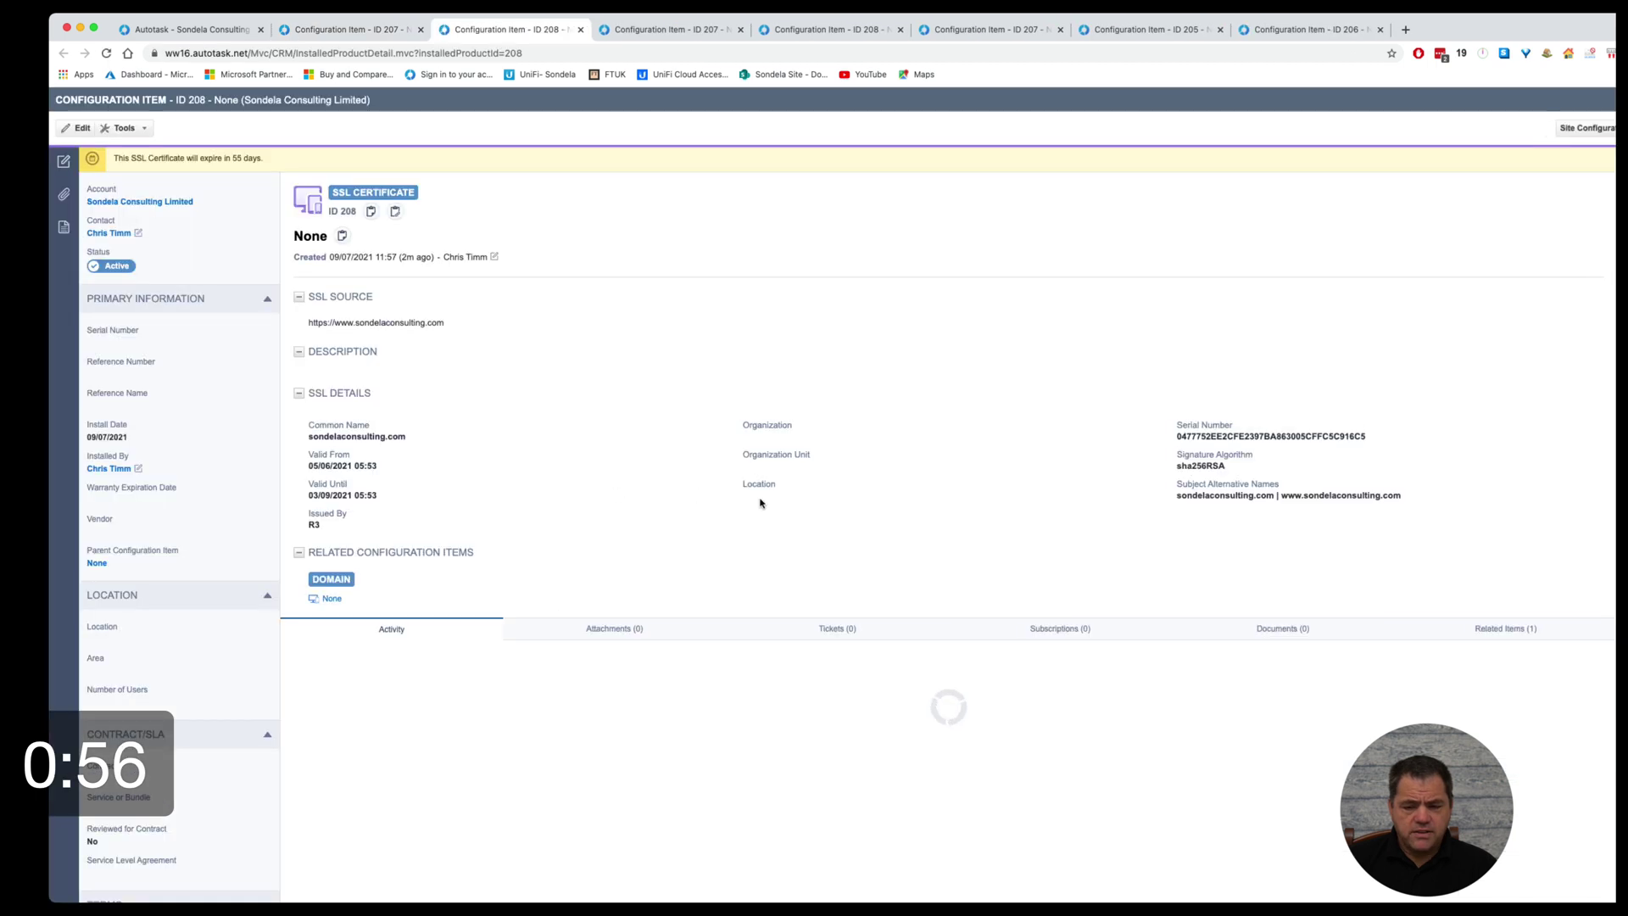